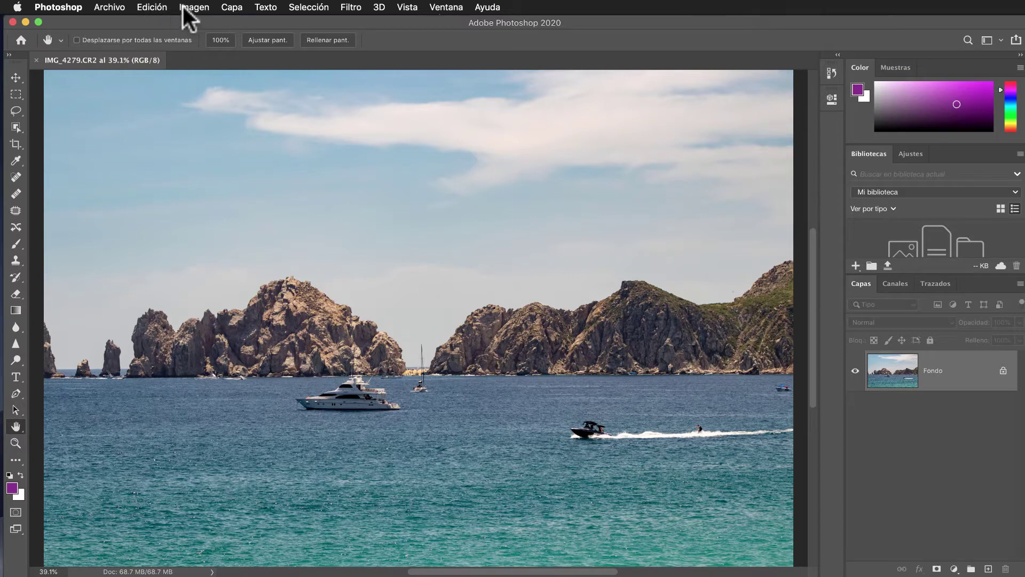
- Flip the coastal photo's canvas horizontally so the speedboat sits on the left
click(198, 9)
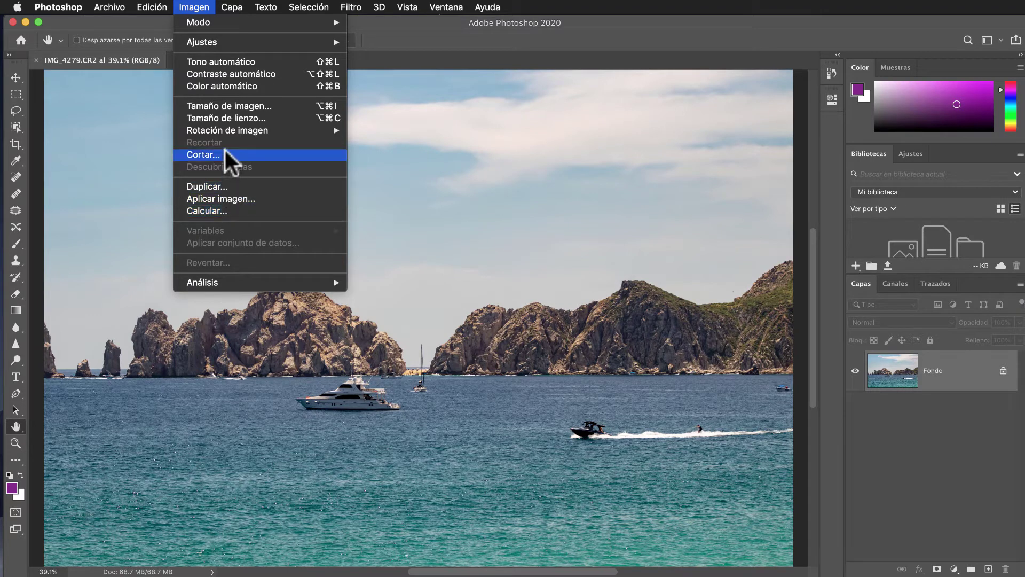
mouse_move(227, 129)
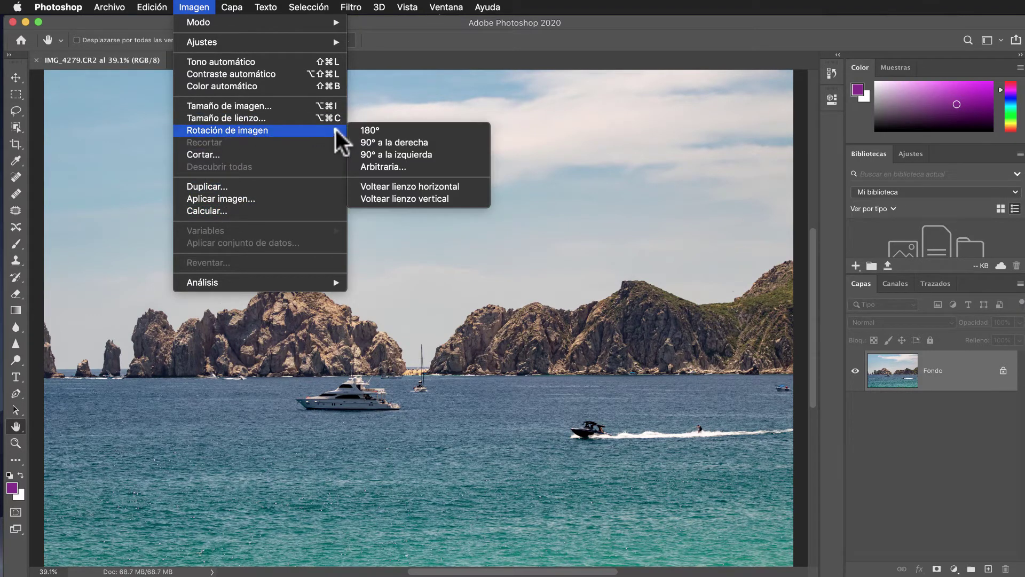
click(448, 185)
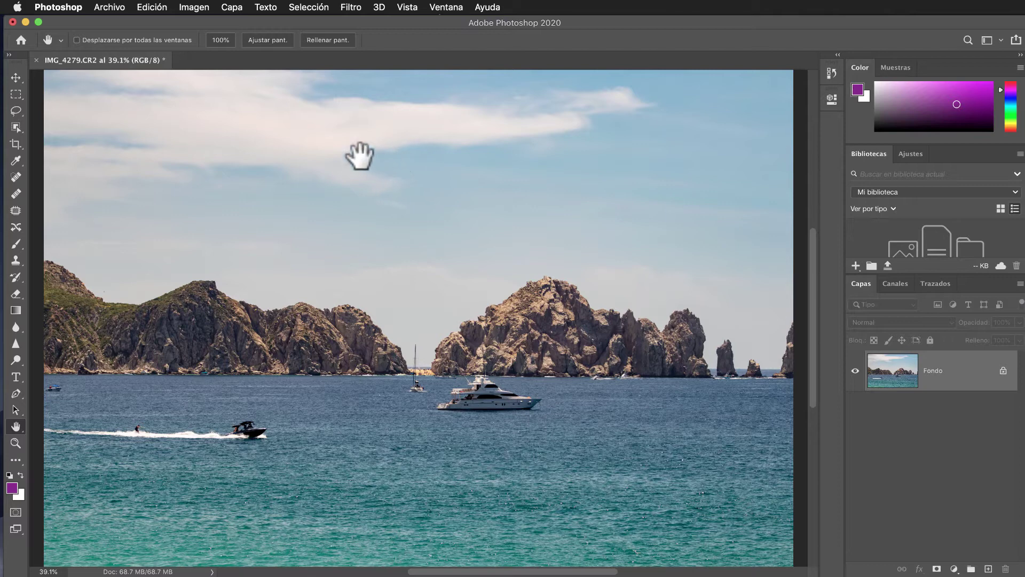
- Undo the horizontal canvas flip, putting the speedboat back on the right
click(152, 7)
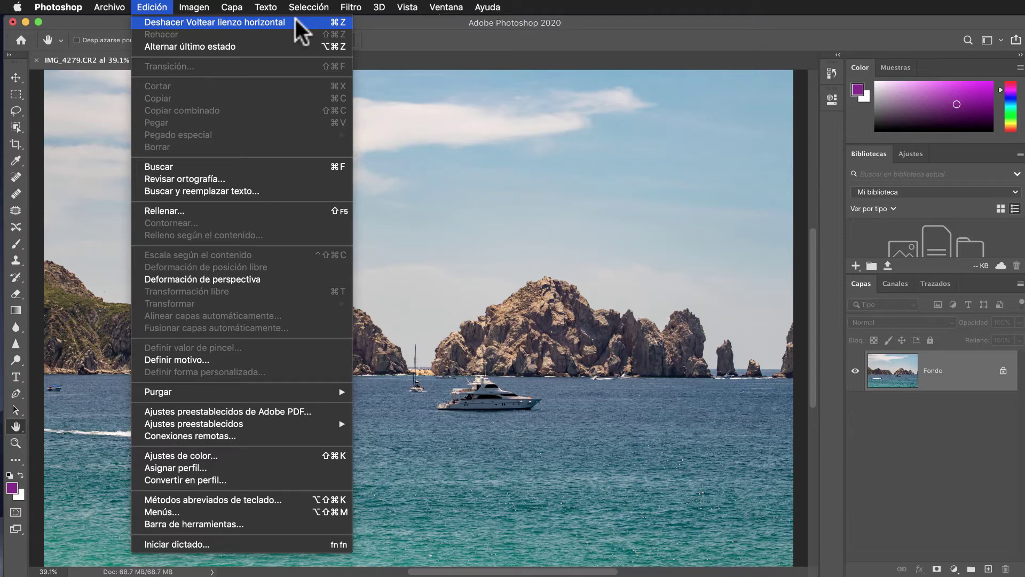
click(295, 22)
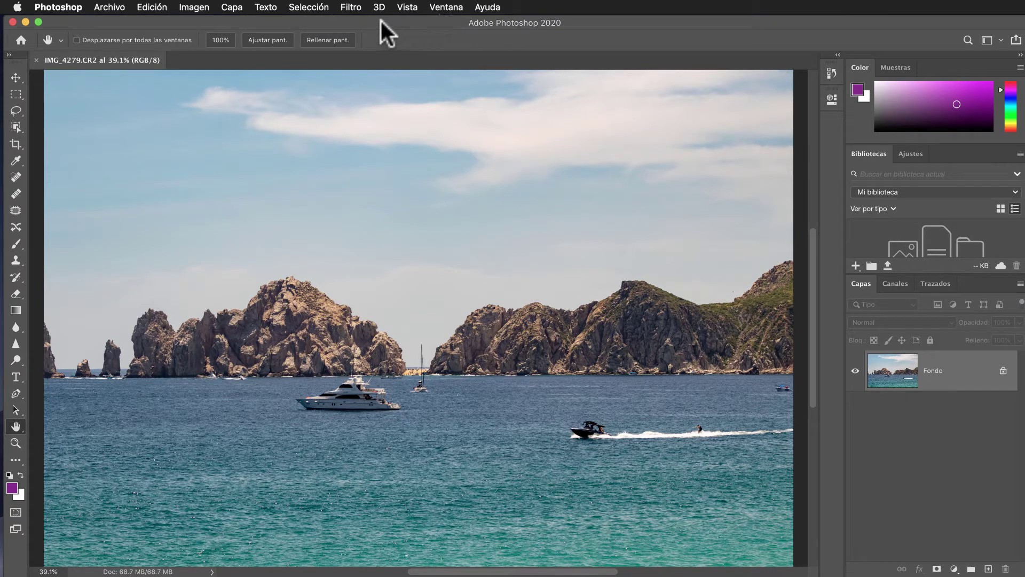
- Show the History panel from the Ventana menu
click(445, 5)
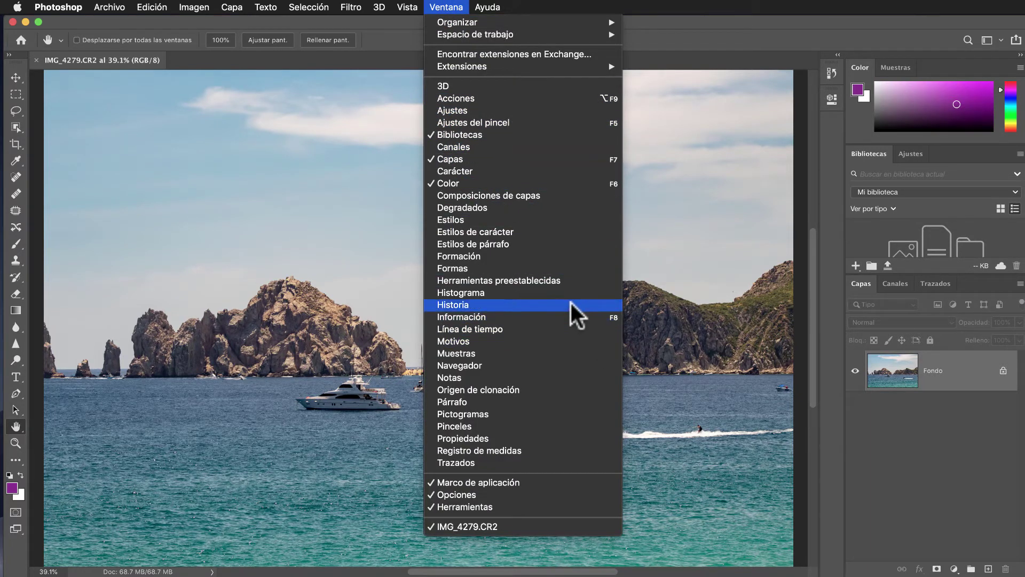
click(623, 7)
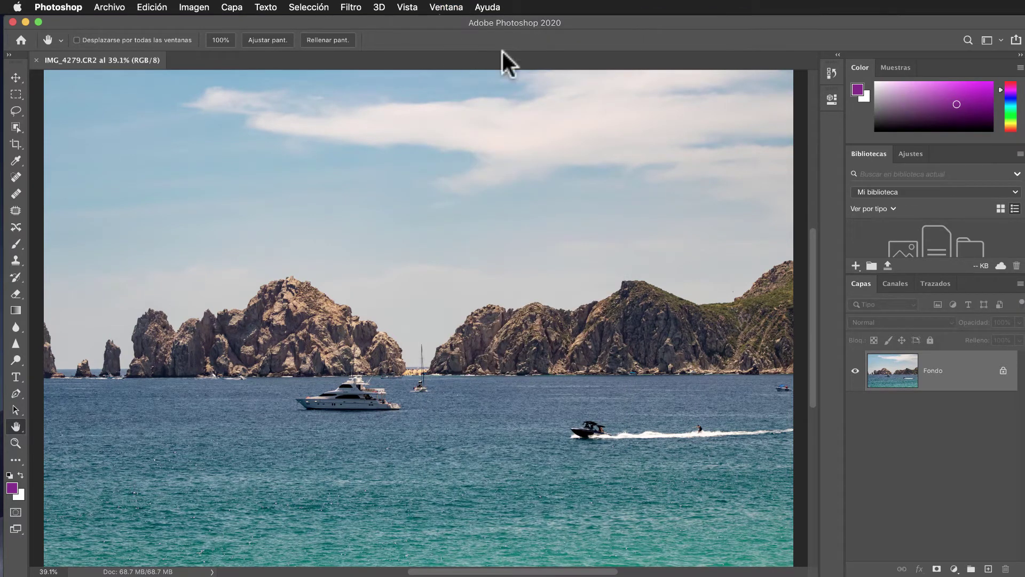
click(830, 69)
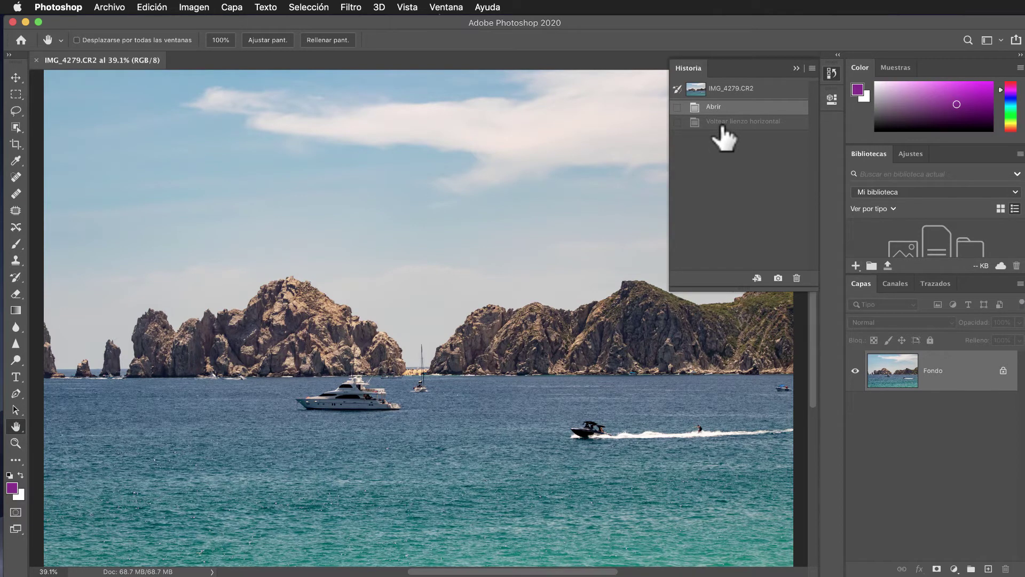
- Compare the flipped and original history states, then revert to the IMG_4279.CR2 snapshot
click(723, 123)
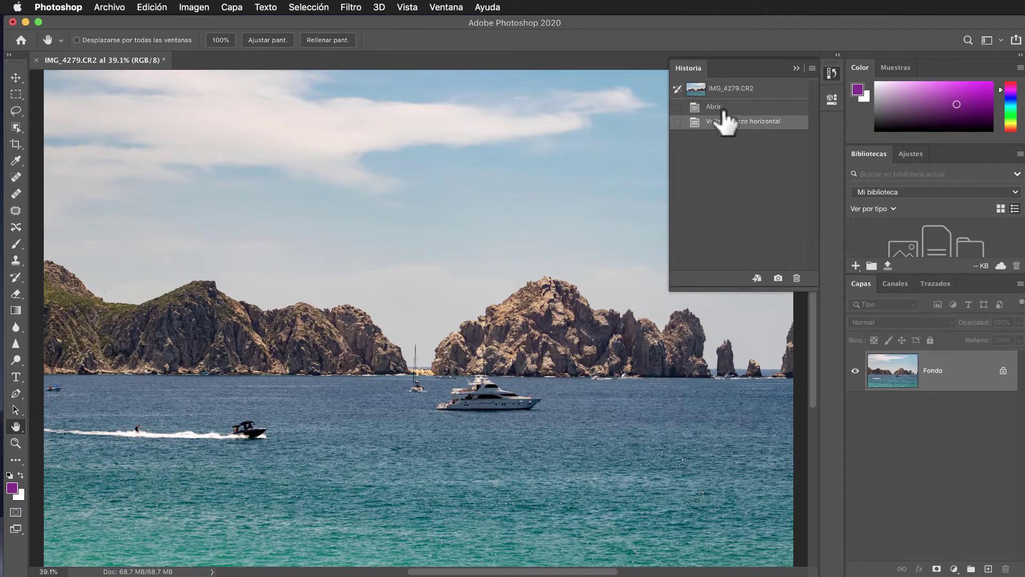
click(718, 107)
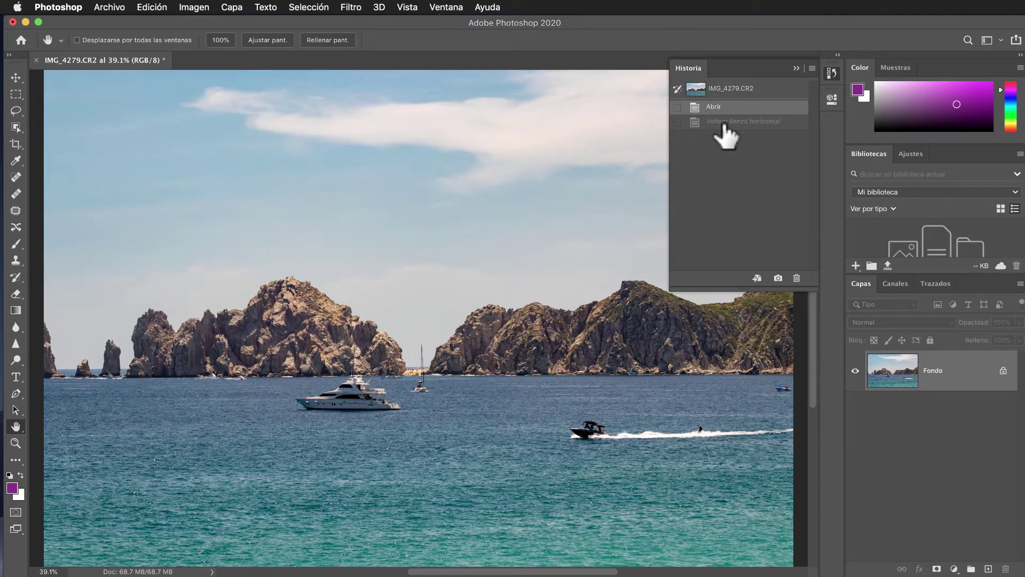
click(725, 123)
click(731, 110)
click(733, 121)
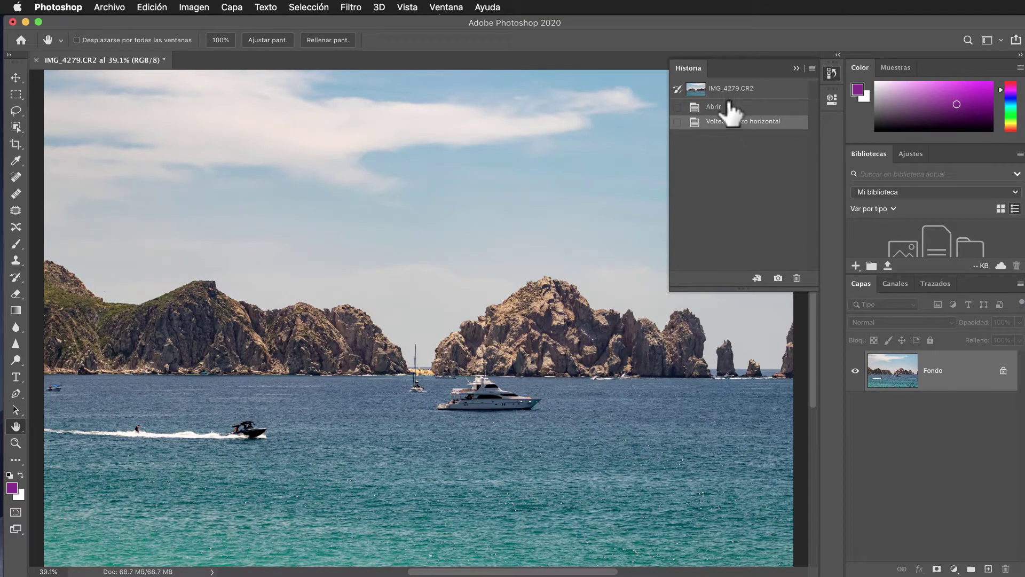
click(730, 106)
click(731, 89)
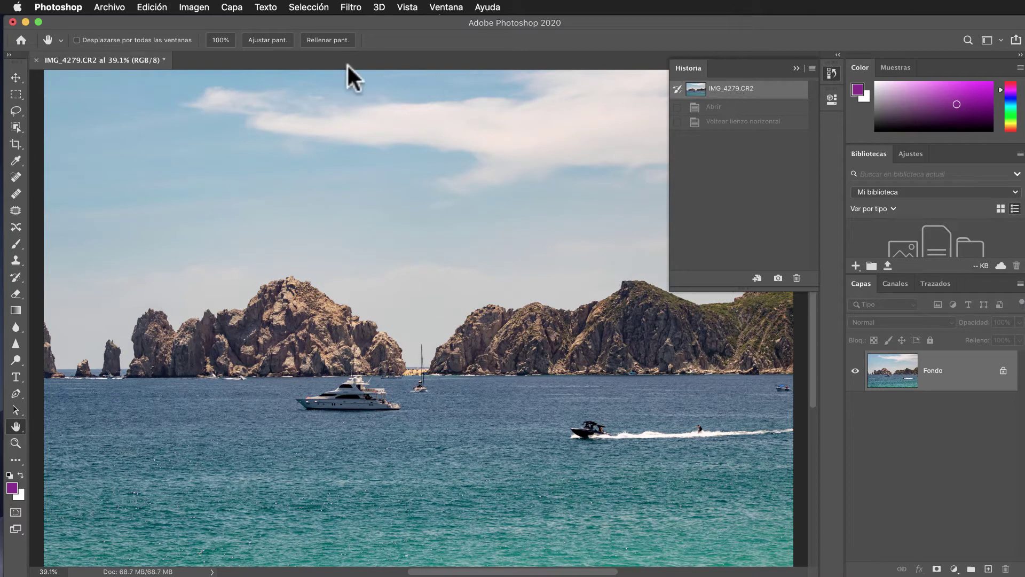
- Apply the Pintura al óleo filter, then revert to the IMG_4279.CR2 snapshot in History
click(348, 7)
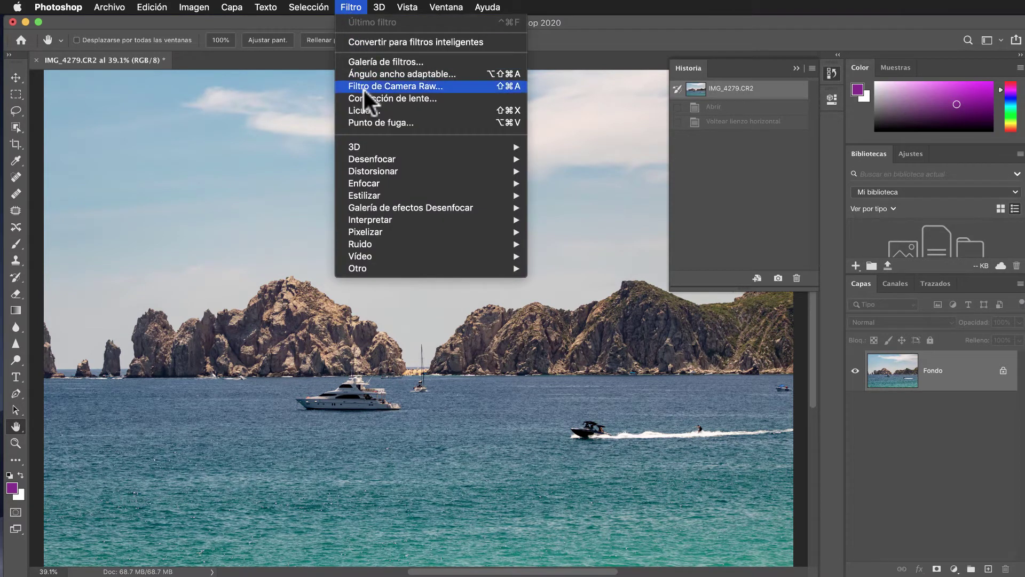
mouse_move(364, 196)
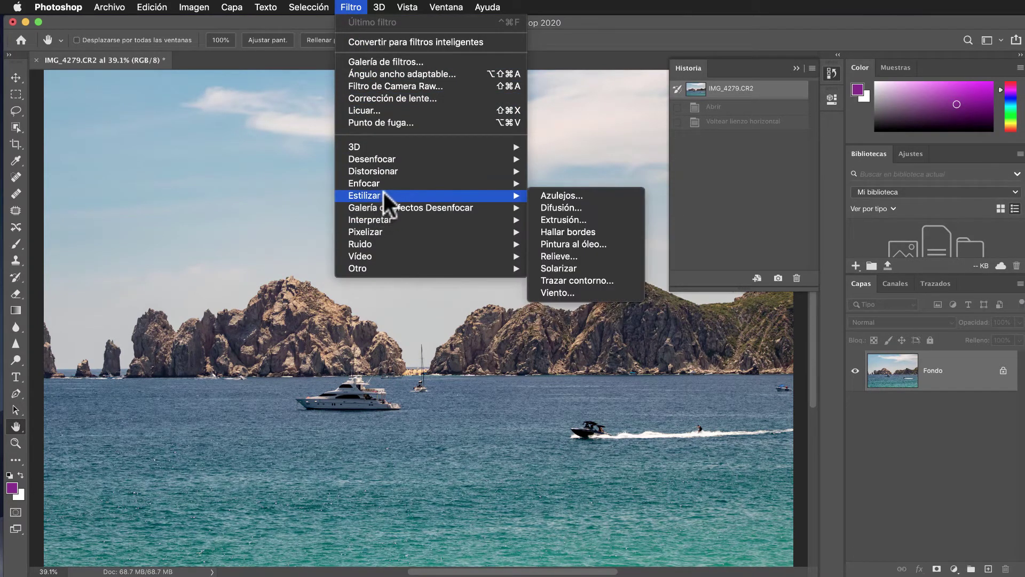
click(584, 244)
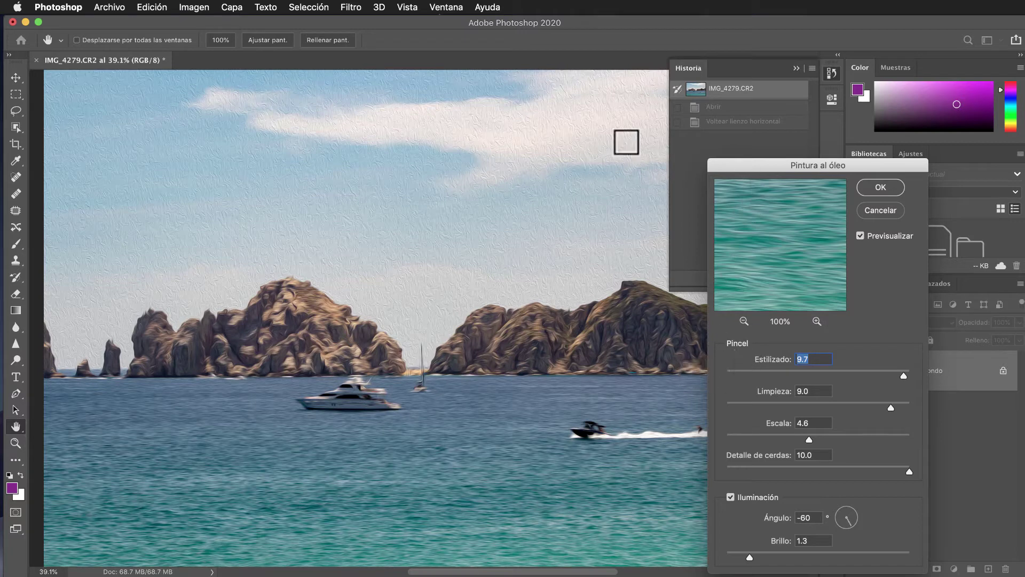
click(882, 185)
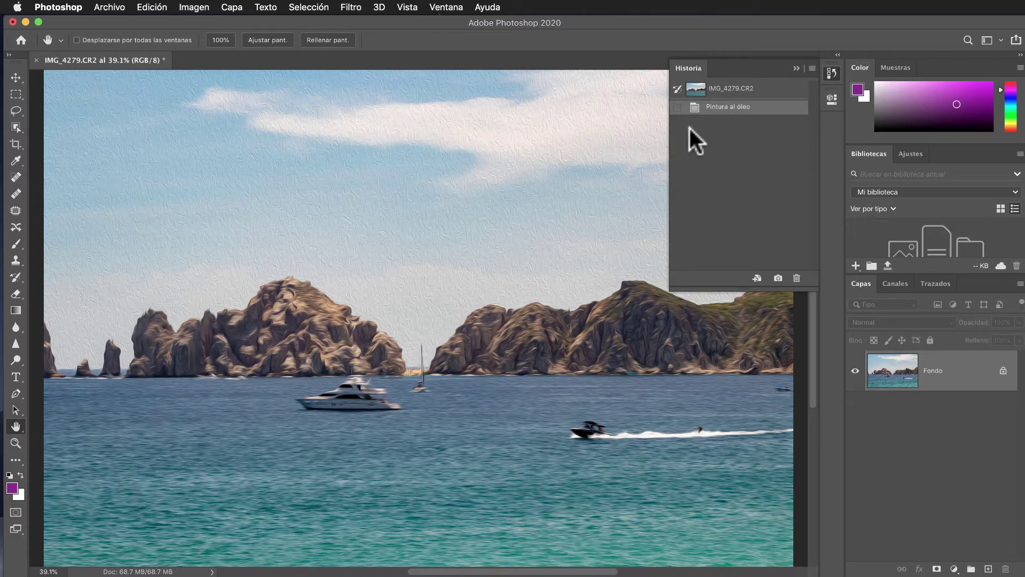
click(729, 91)
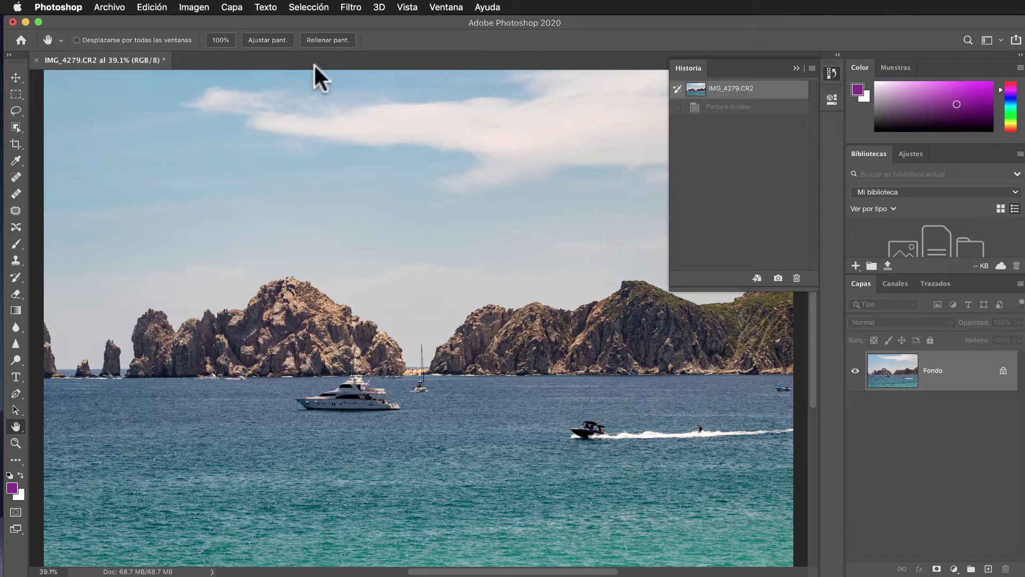
- Flip the canvas vertically so the sea is on top and the sky on the bottom
click(191, 7)
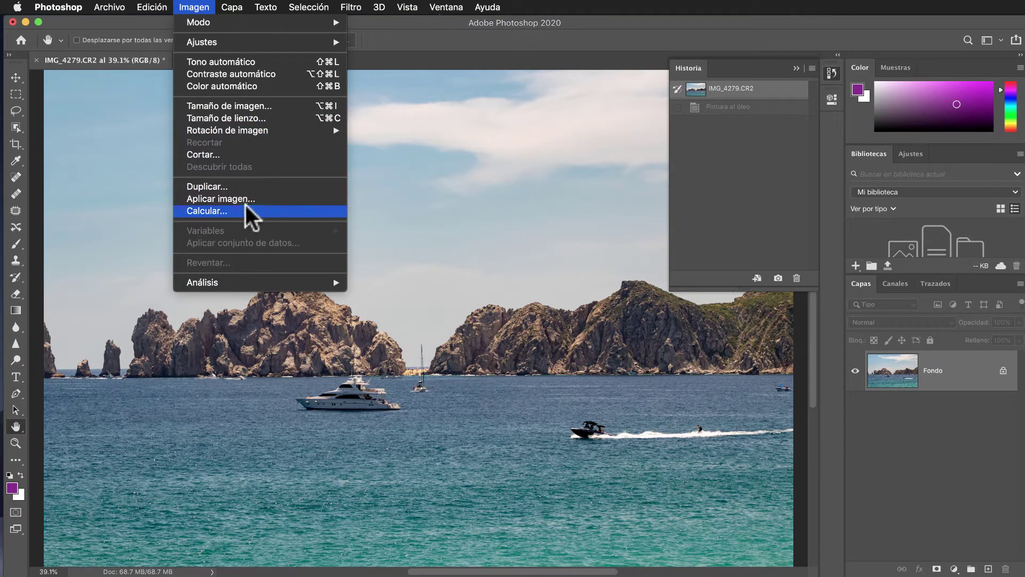
mouse_move(227, 130)
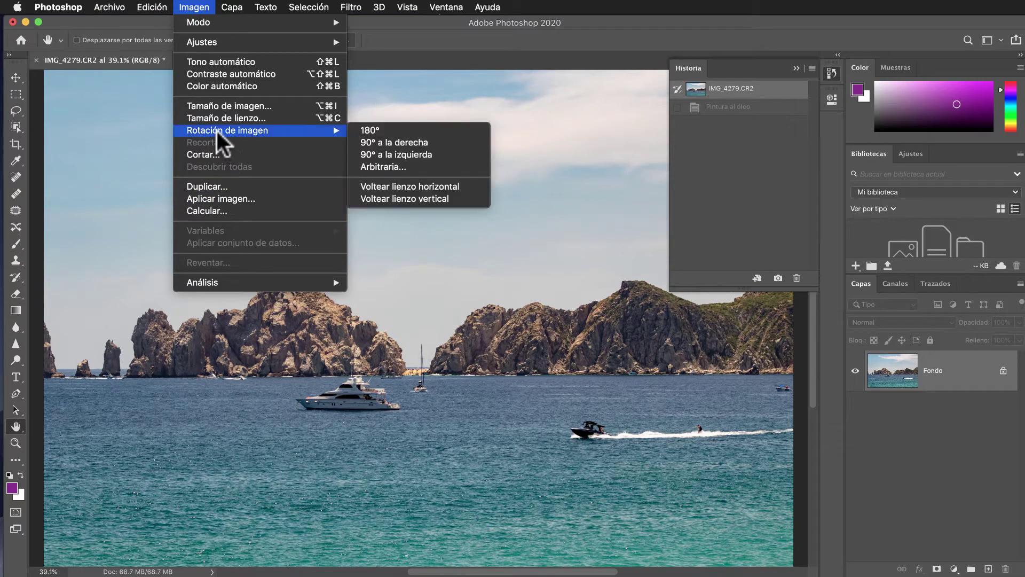
click(390, 198)
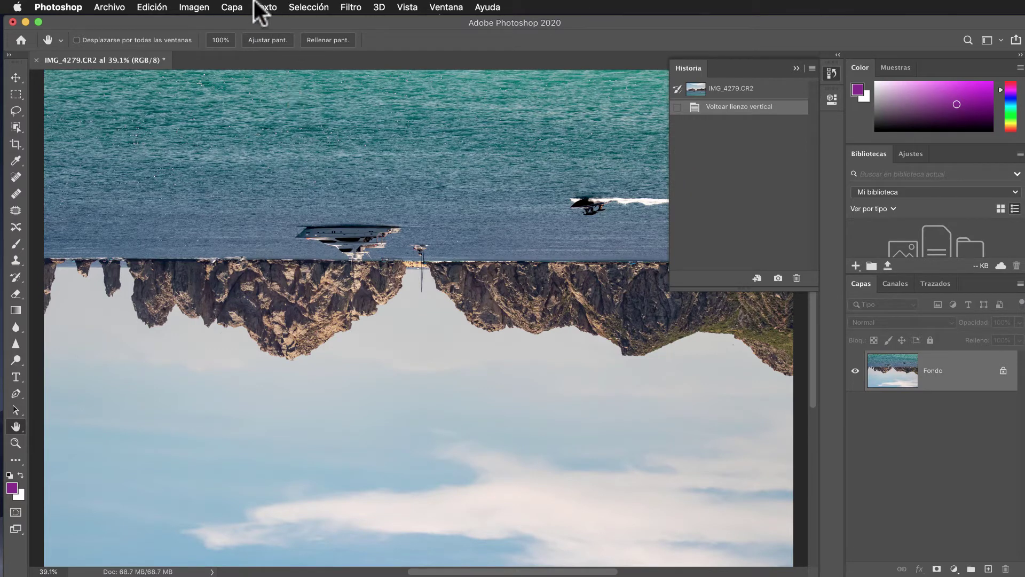
click(206, 5)
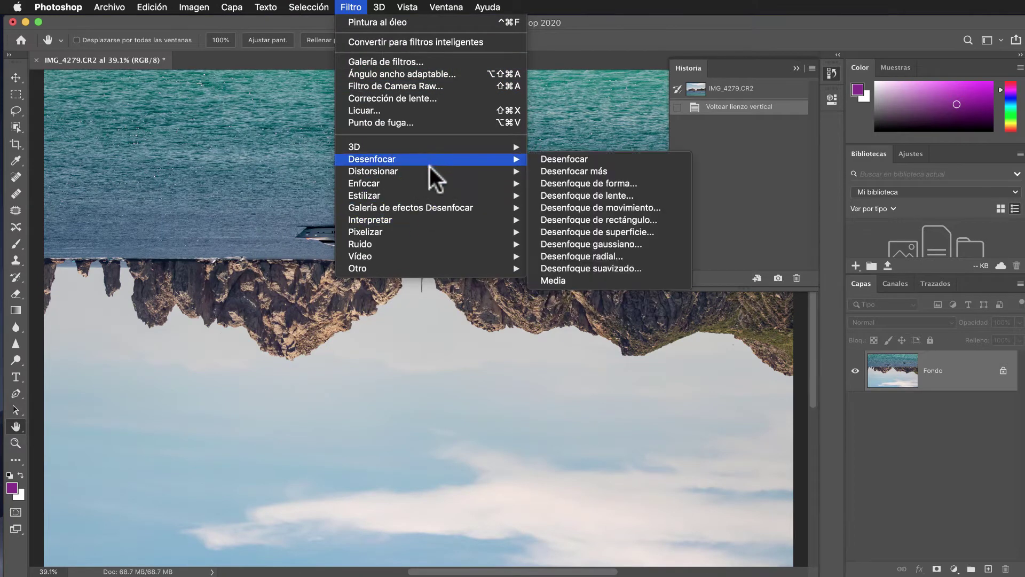
mouse_move(364, 195)
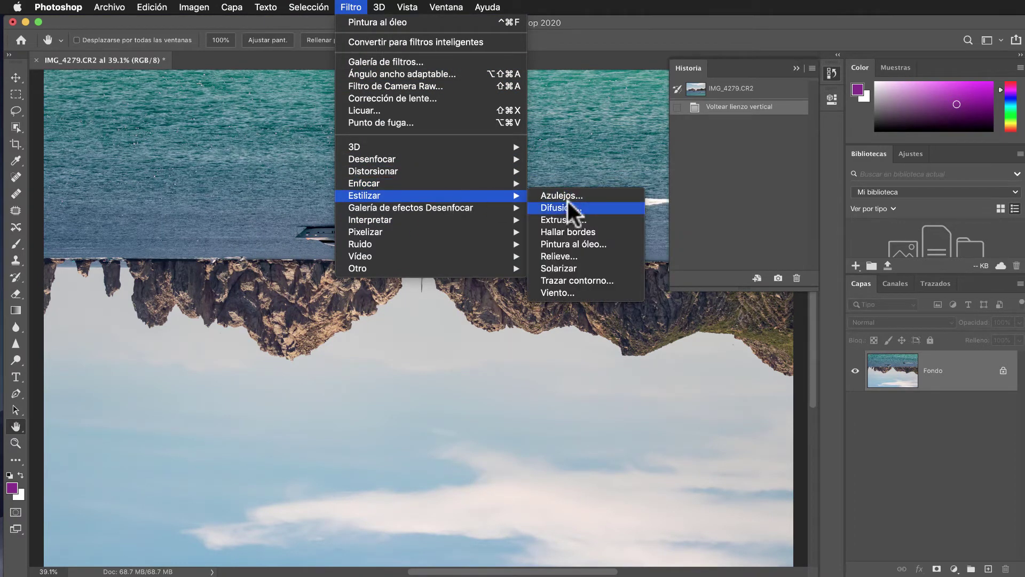
- Apply the Relieve emboss filter with height lowered from 82 to 64
click(548, 256)
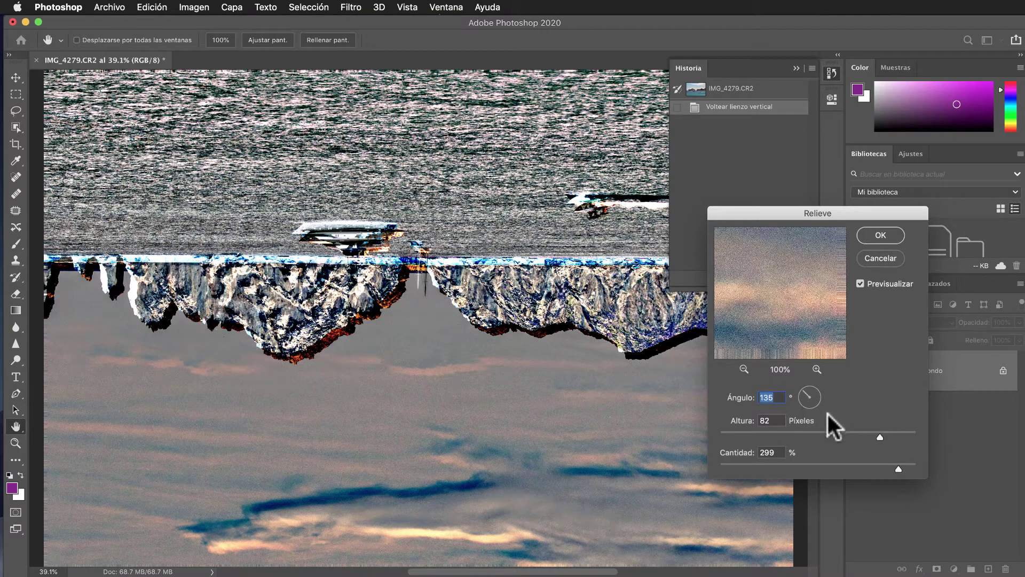
drag(878, 433, 844, 431)
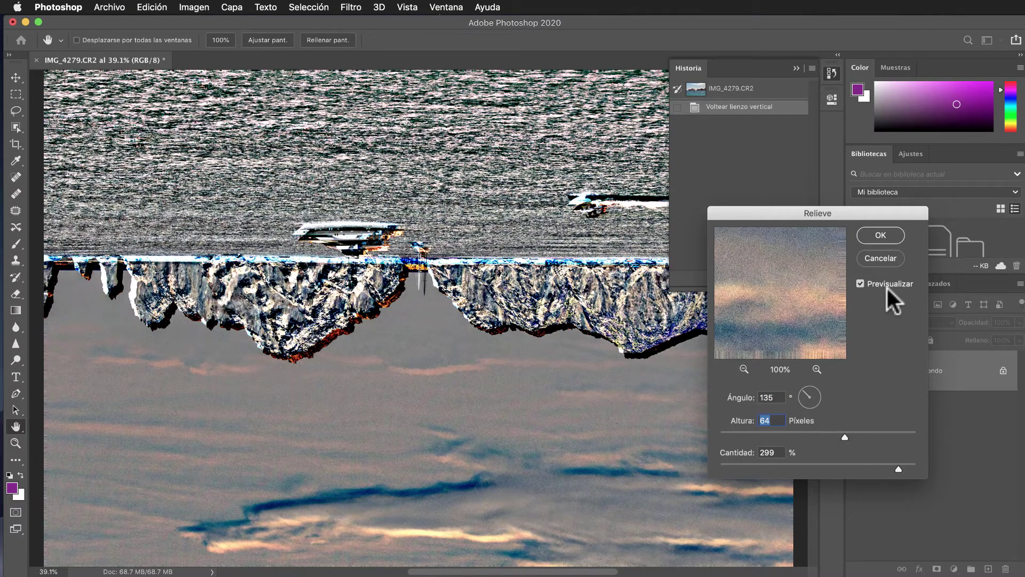
click(881, 235)
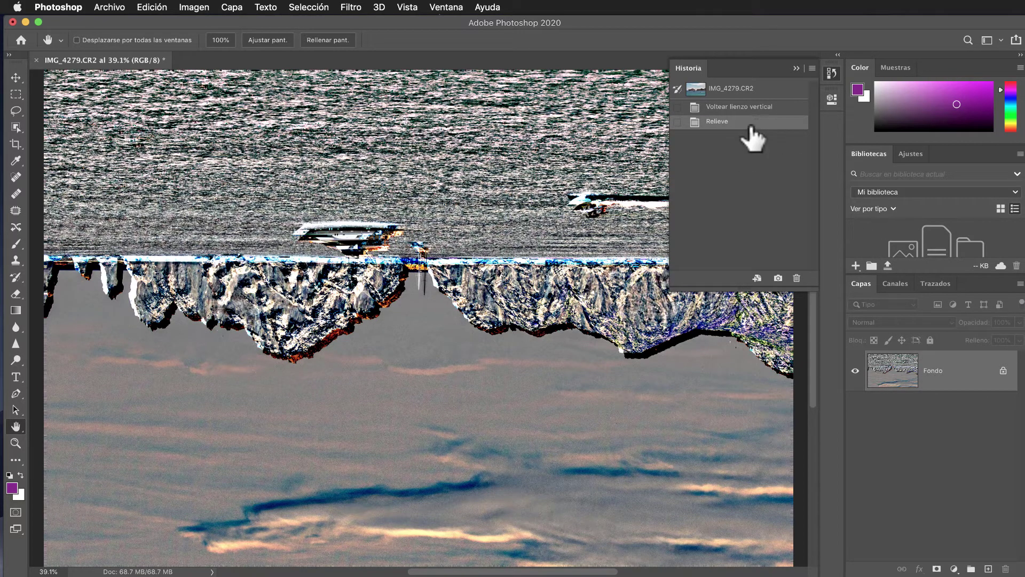
- Compare earlier History states, then return to the embossed Relieve state
click(753, 108)
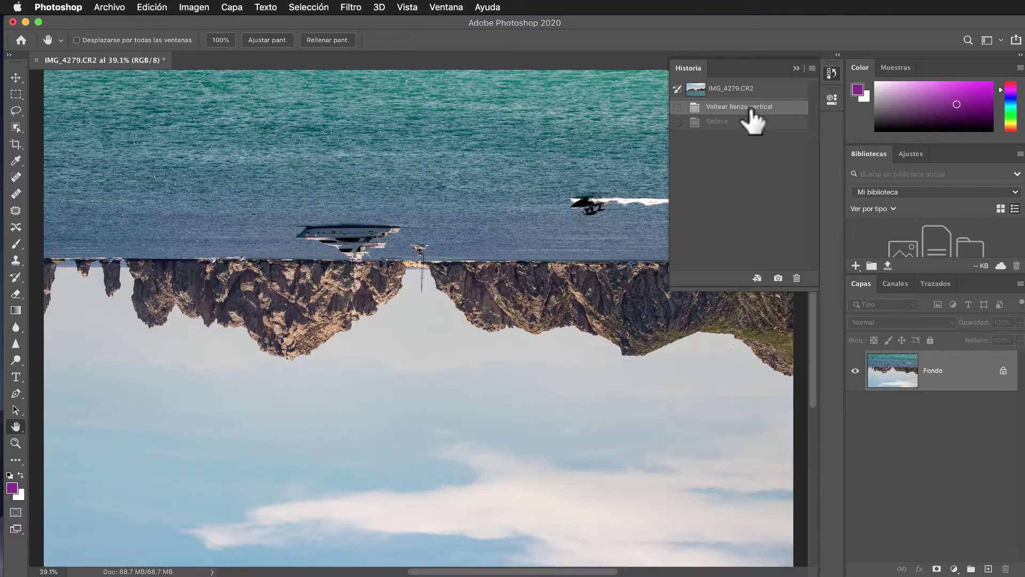
click(749, 119)
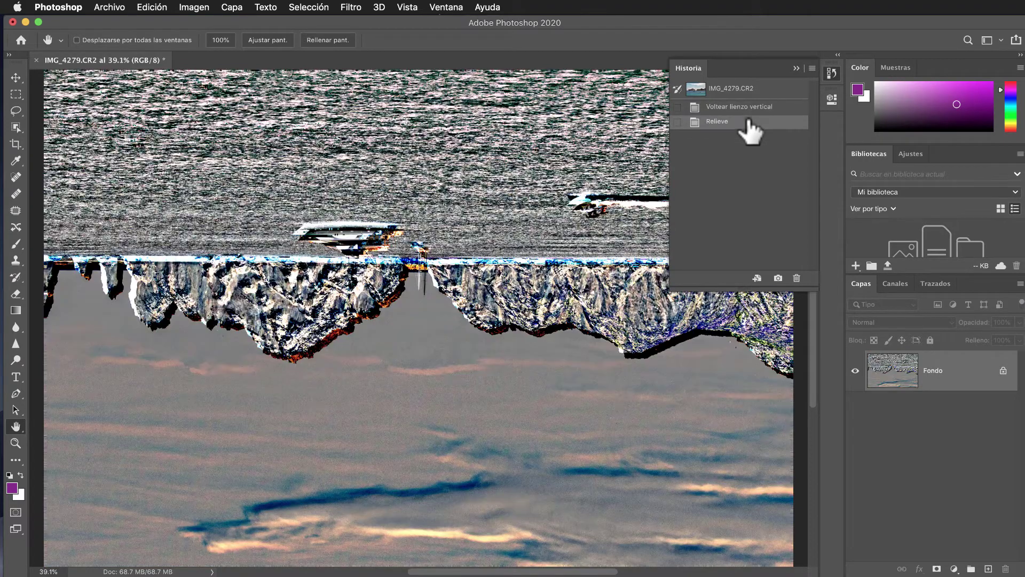
click(748, 106)
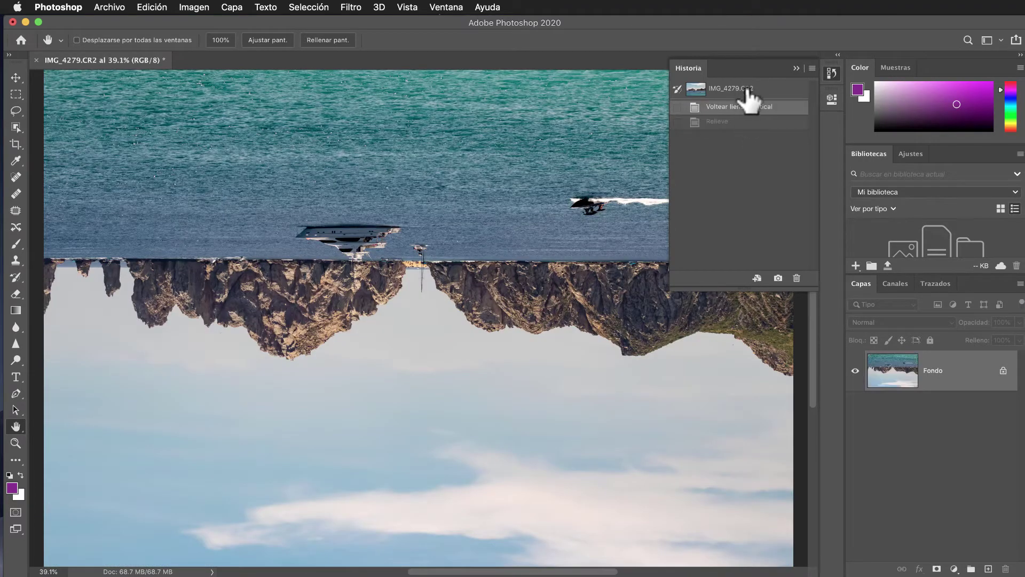
click(747, 89)
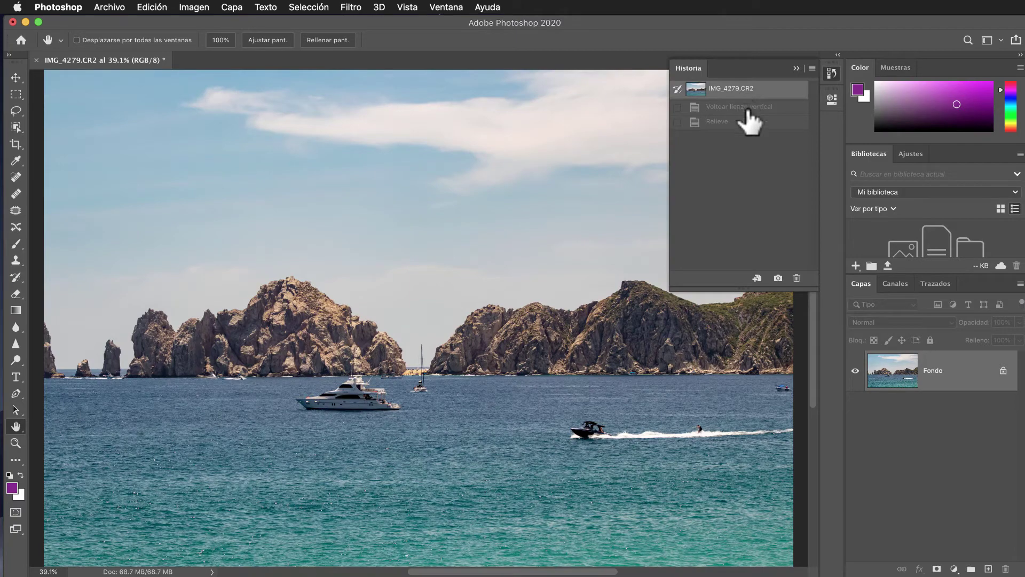
click(748, 108)
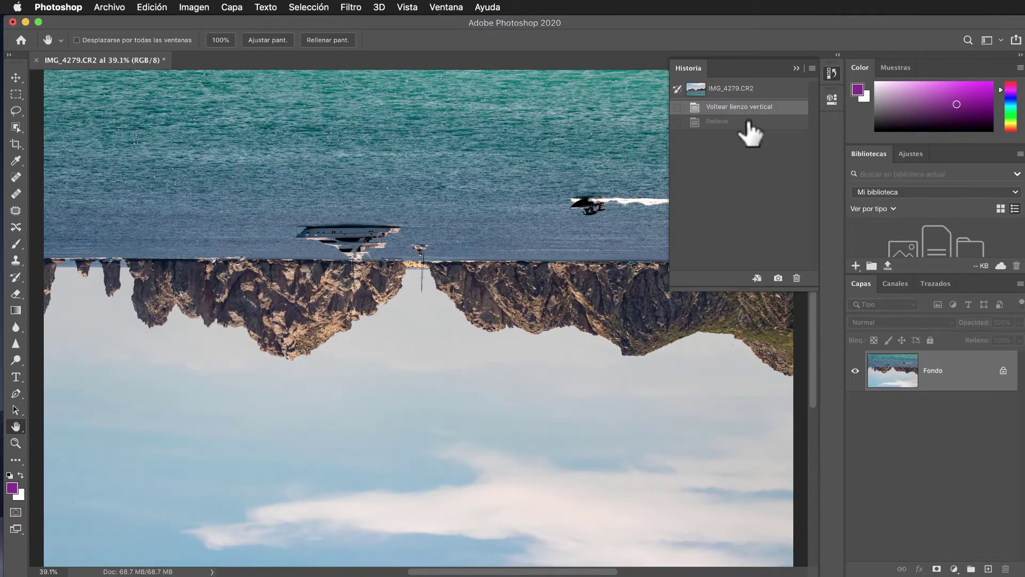
click(749, 121)
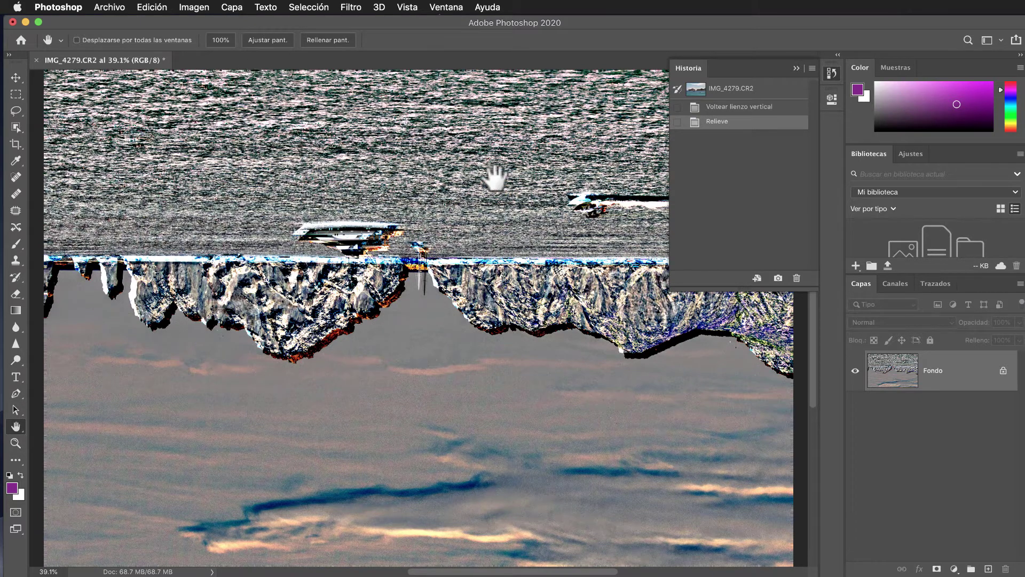
- Flip the embossed canvas vertically again so the sky is back on top
click(196, 6)
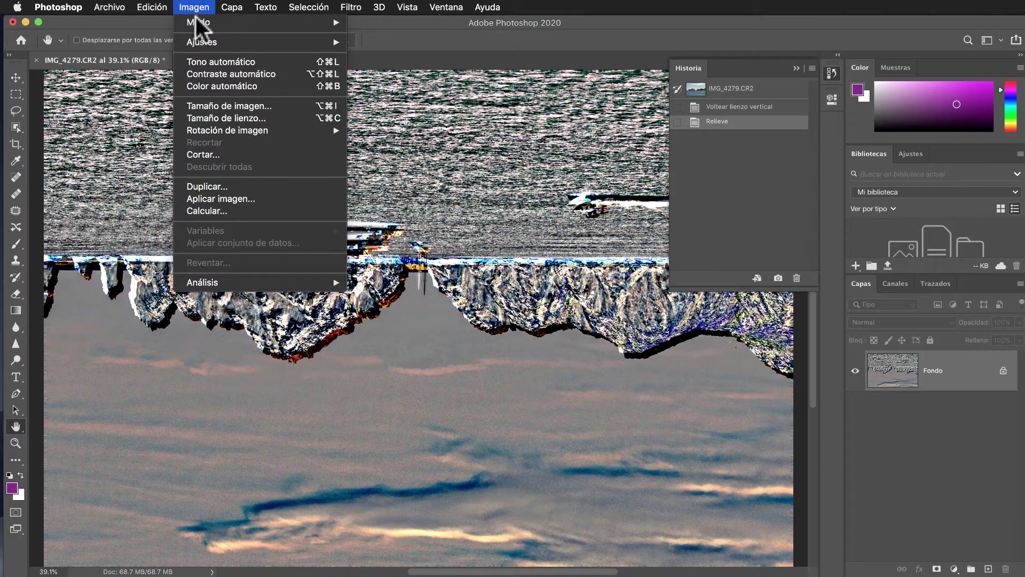
mouse_move(227, 129)
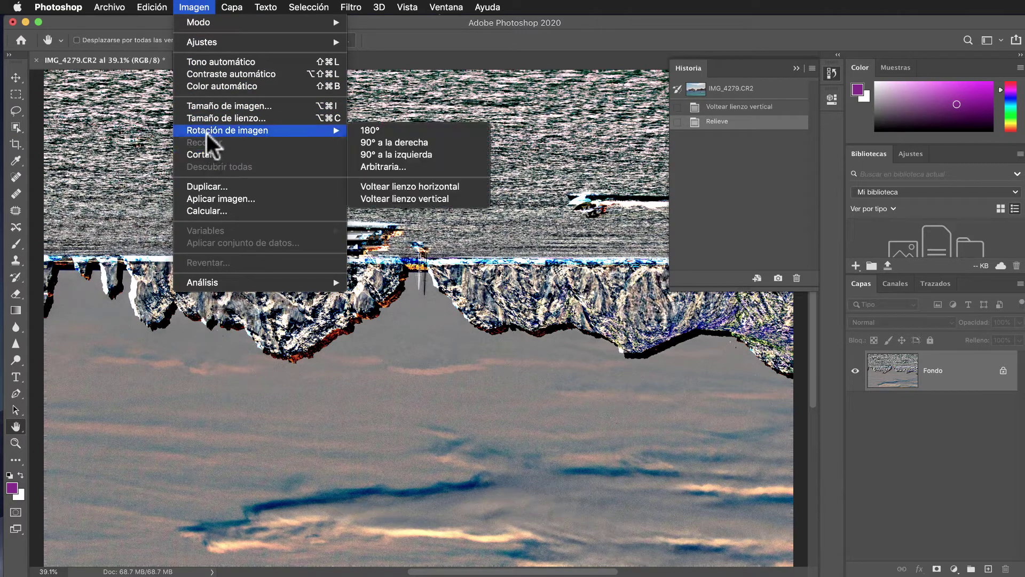
click(444, 197)
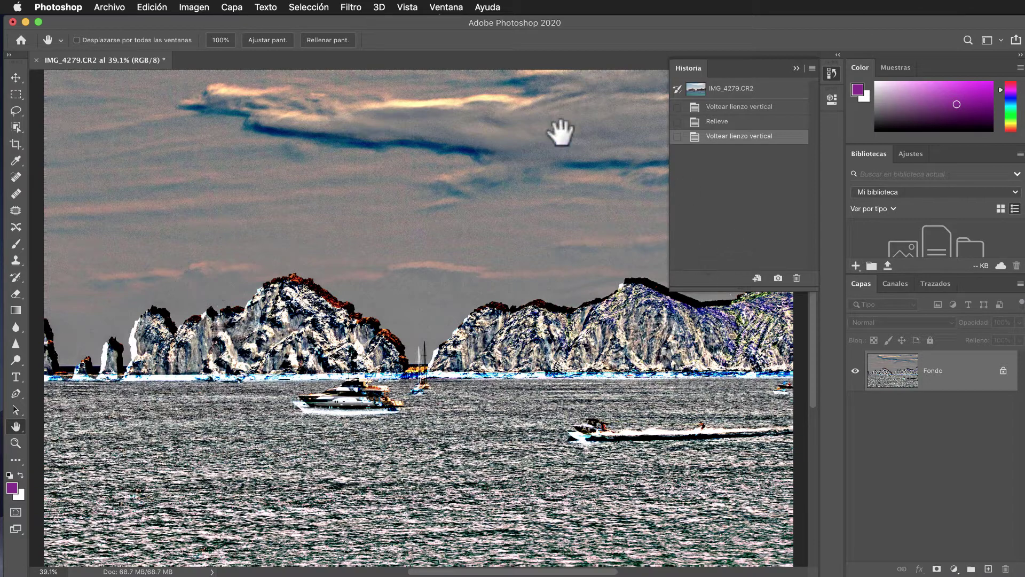
- Keep 50 history states in Performance preferences, then return to the Relieve state
click(56, 7)
mouse_move(68, 47)
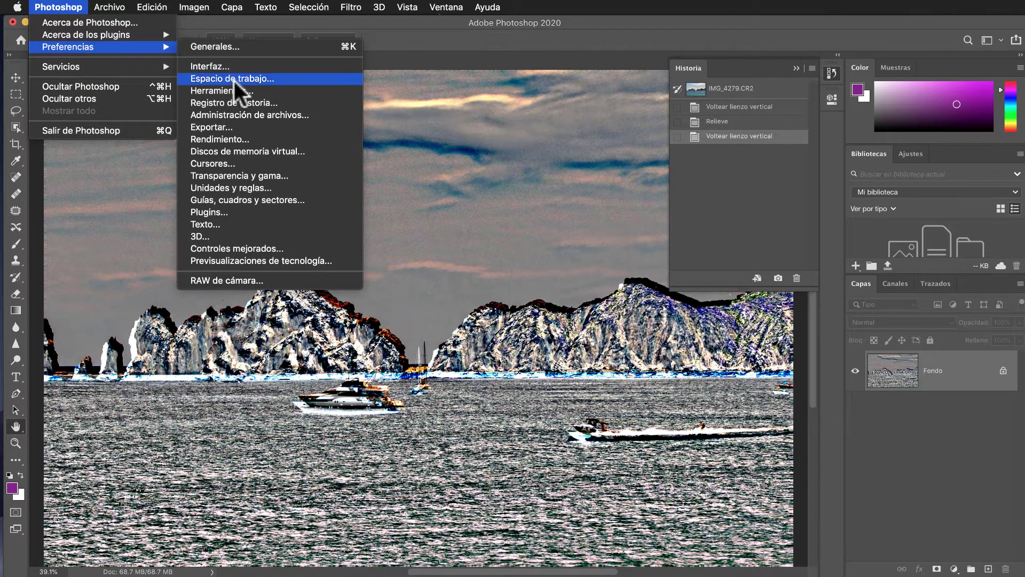
click(272, 140)
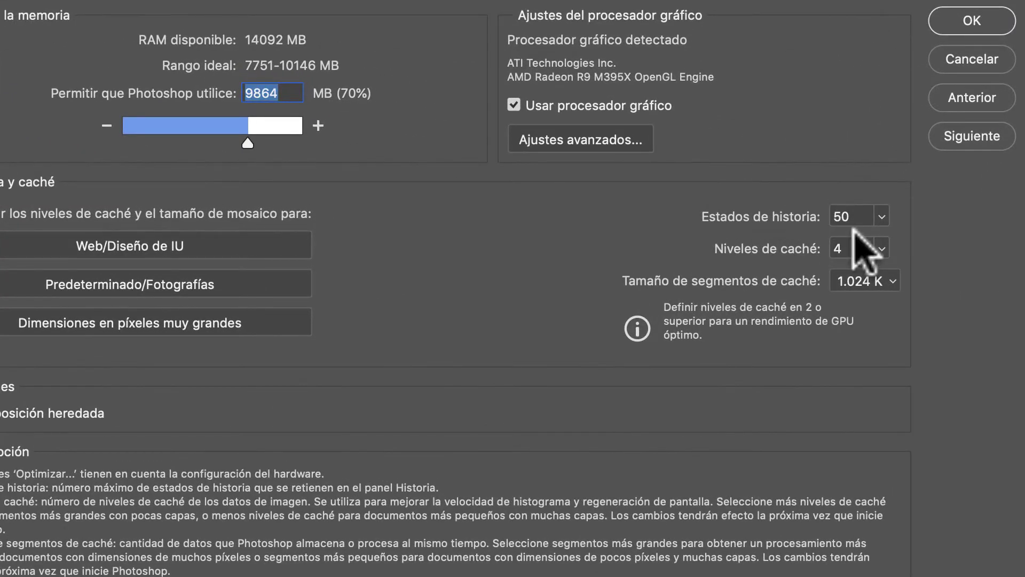
click(882, 216)
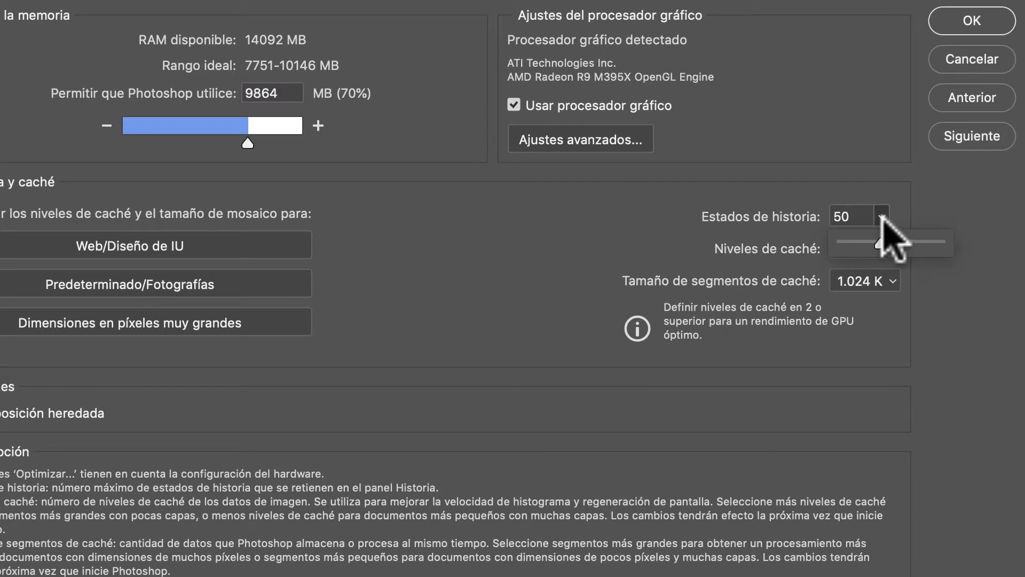
click(882, 217)
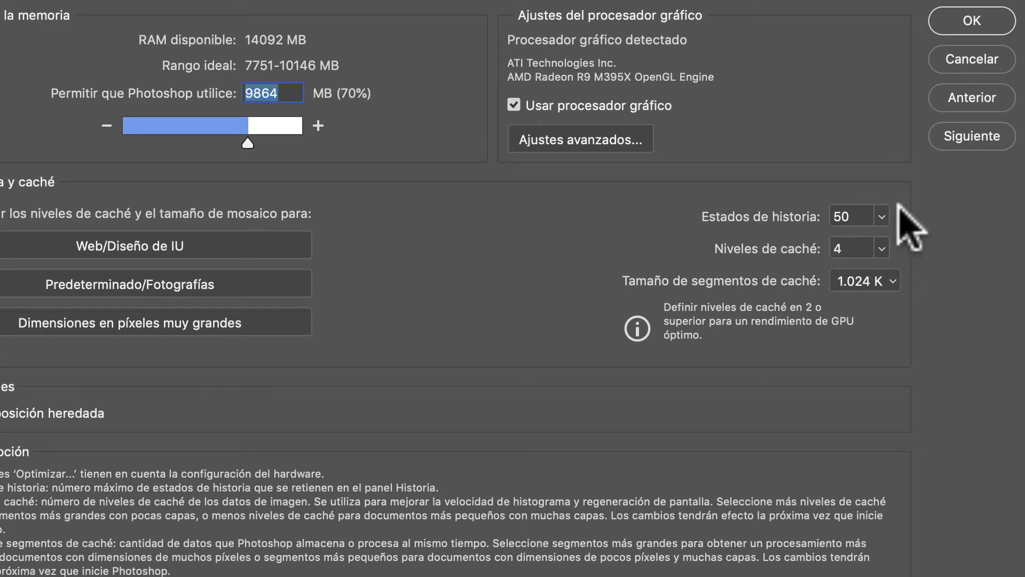
click(955, 22)
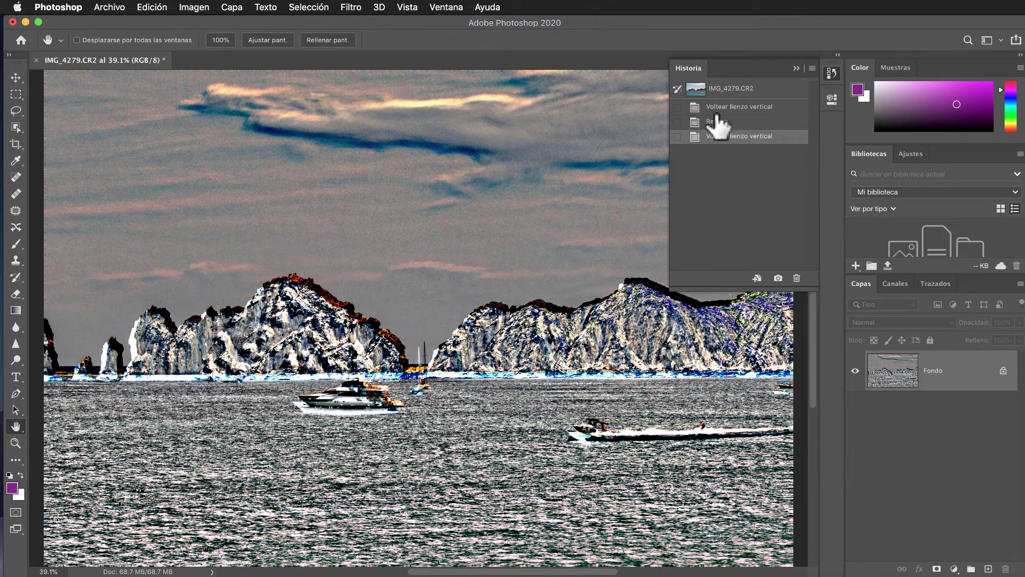
click(720, 123)
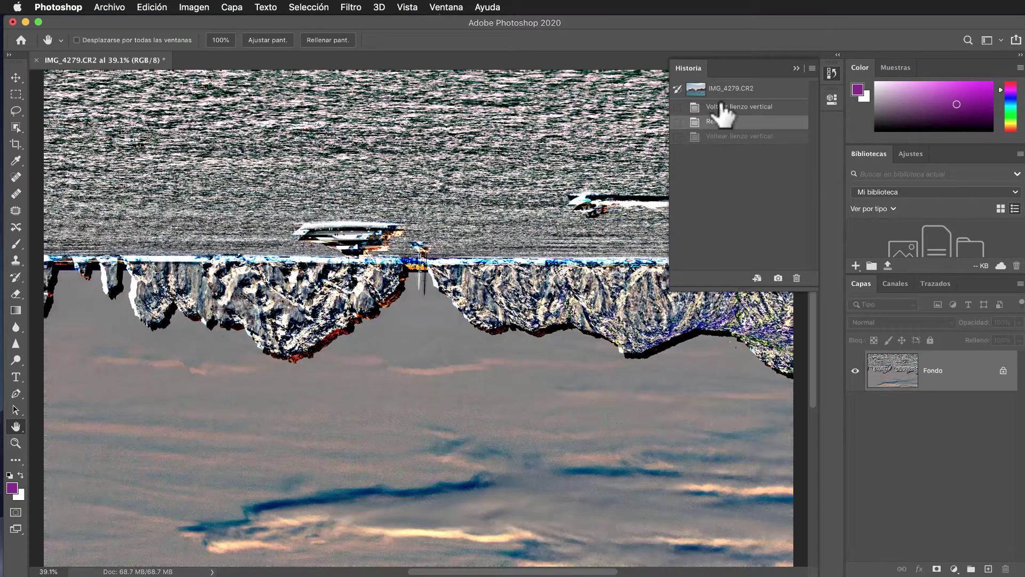
- Review each History state from IMG_4279.CR2 through to the final Voltear lienzo vertical
click(723, 106)
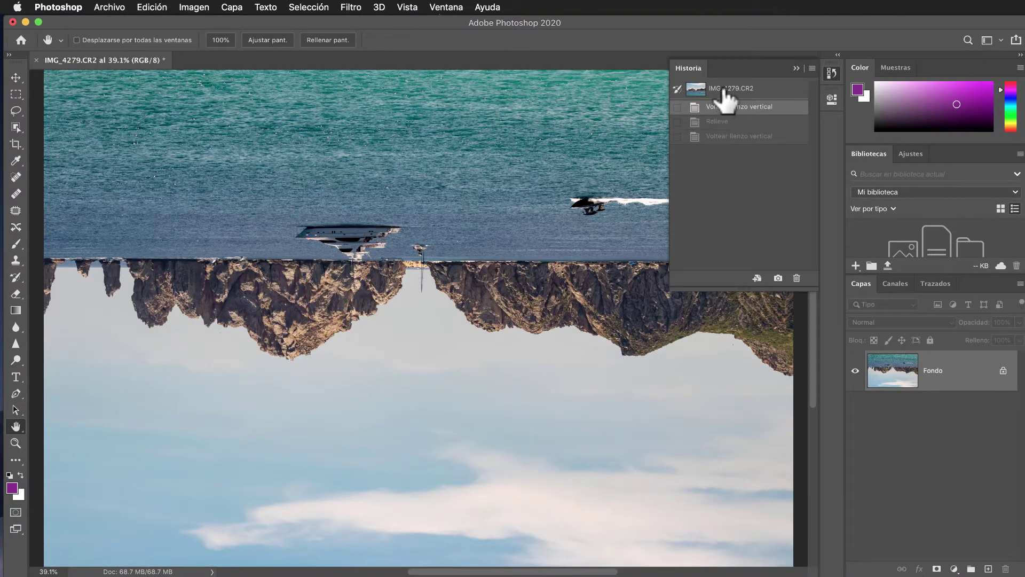
click(715, 89)
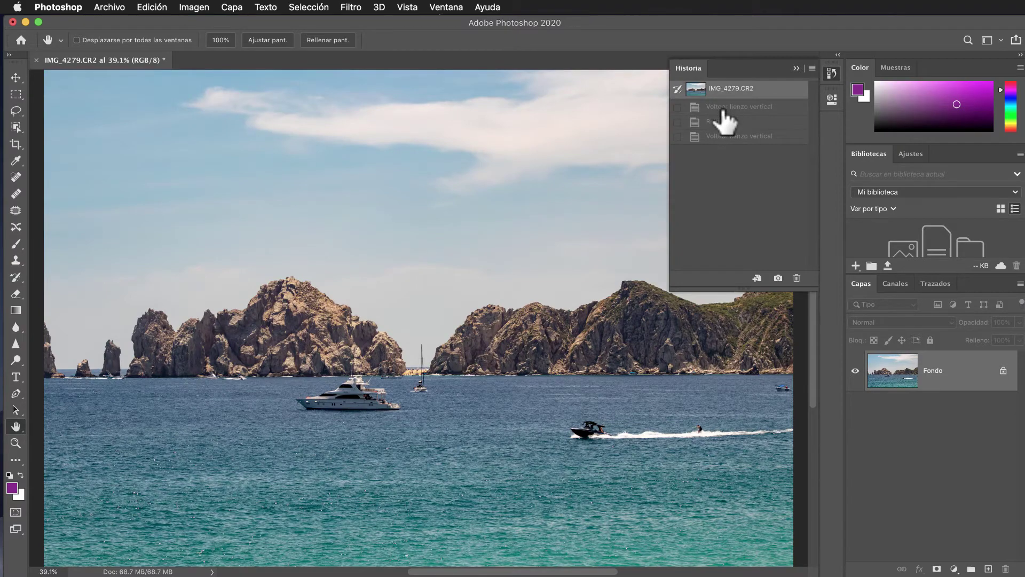
click(722, 109)
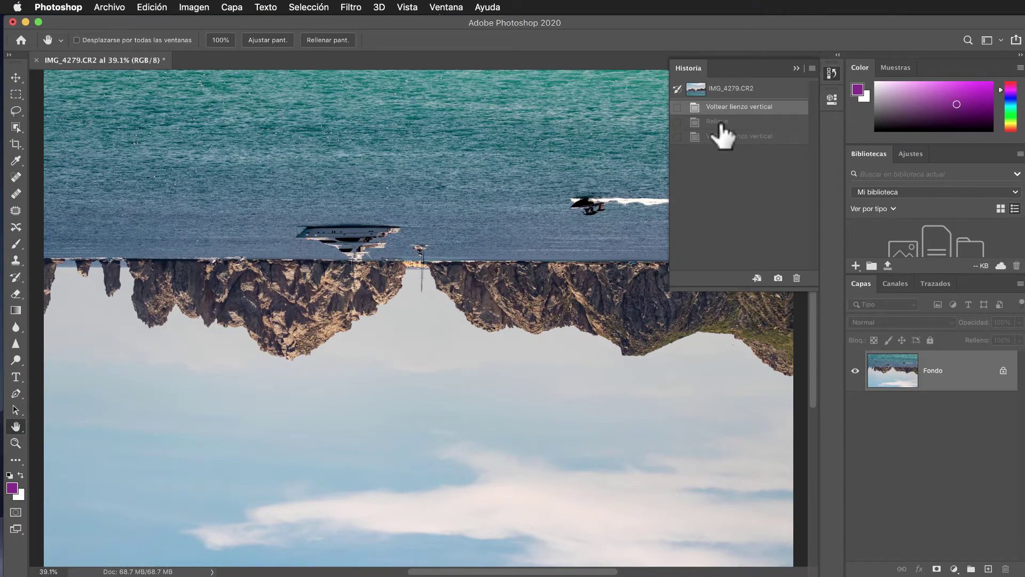
click(721, 122)
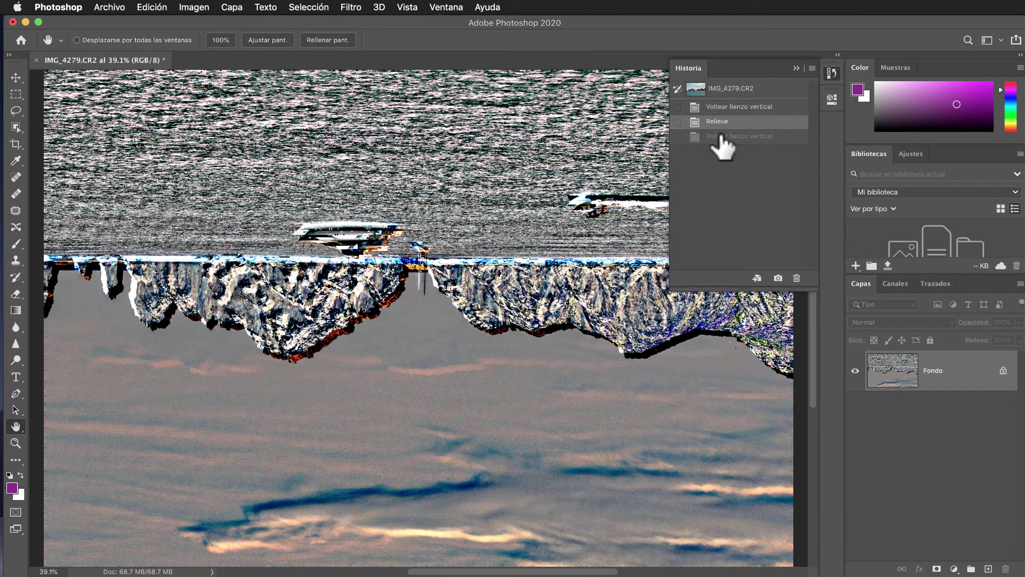
click(723, 137)
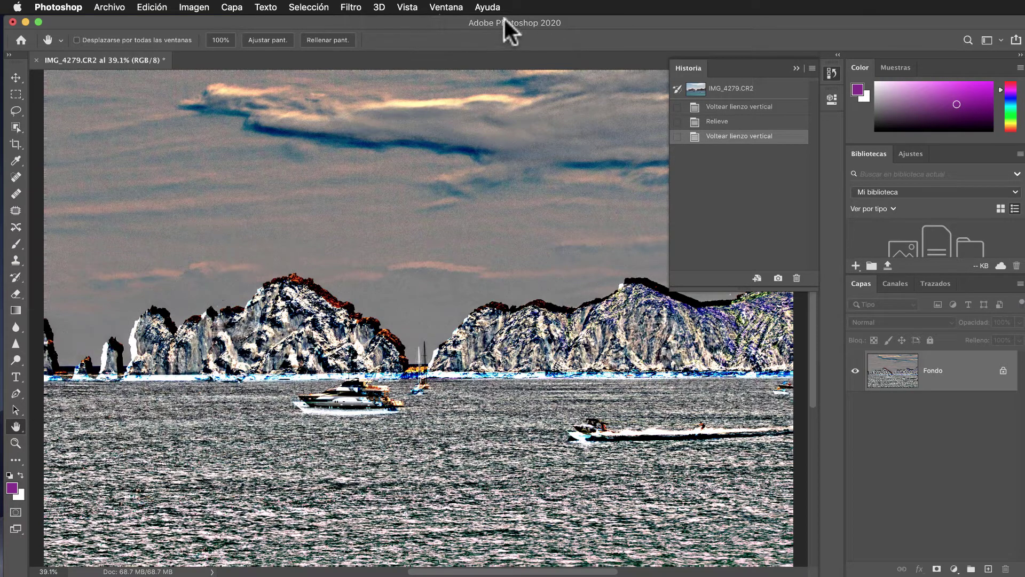
click(352, 8)
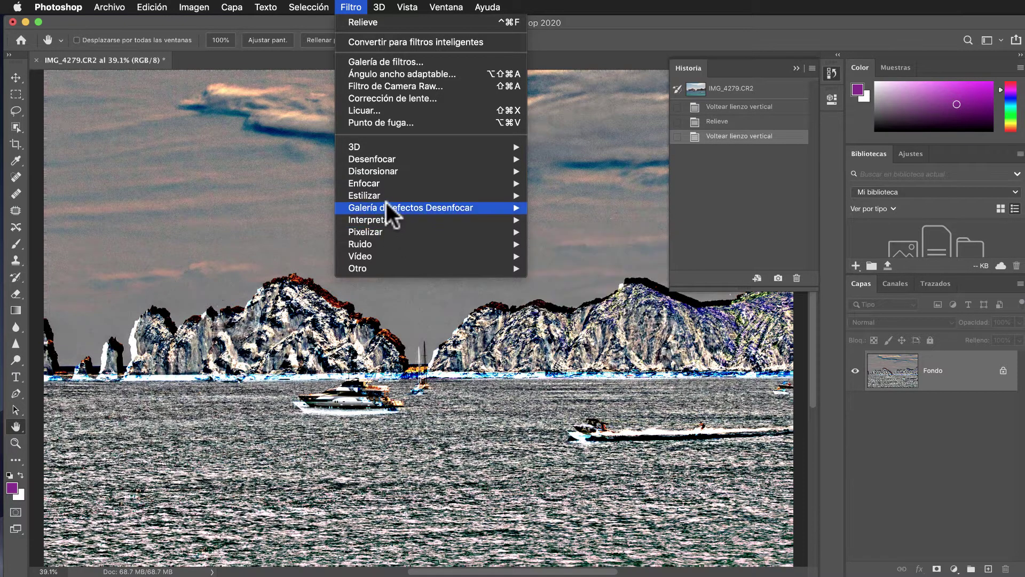
mouse_move(364, 196)
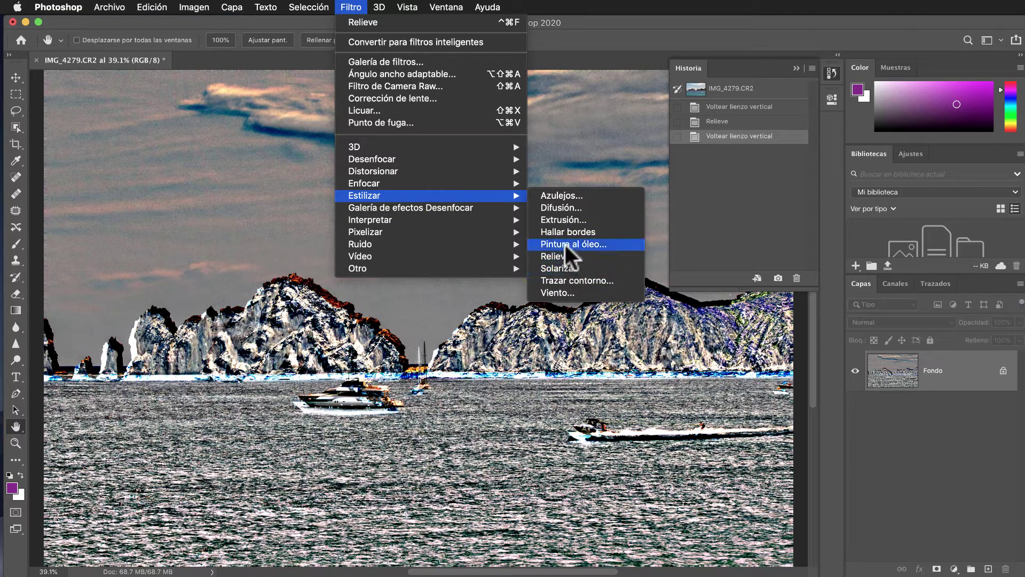
- Apply the Pintura al óleo filter to the upright embossed photo with its default settings
click(565, 245)
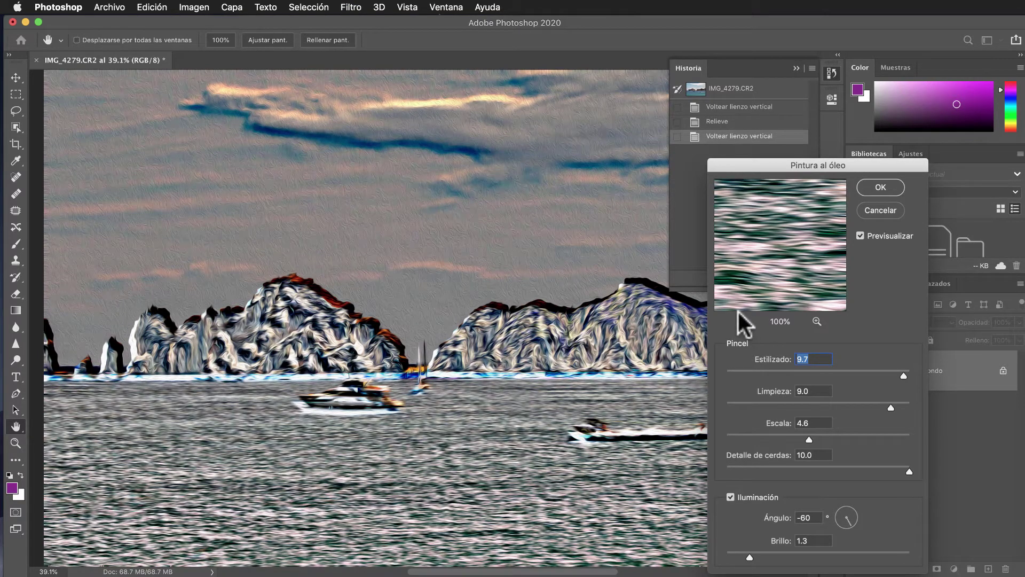
click(875, 190)
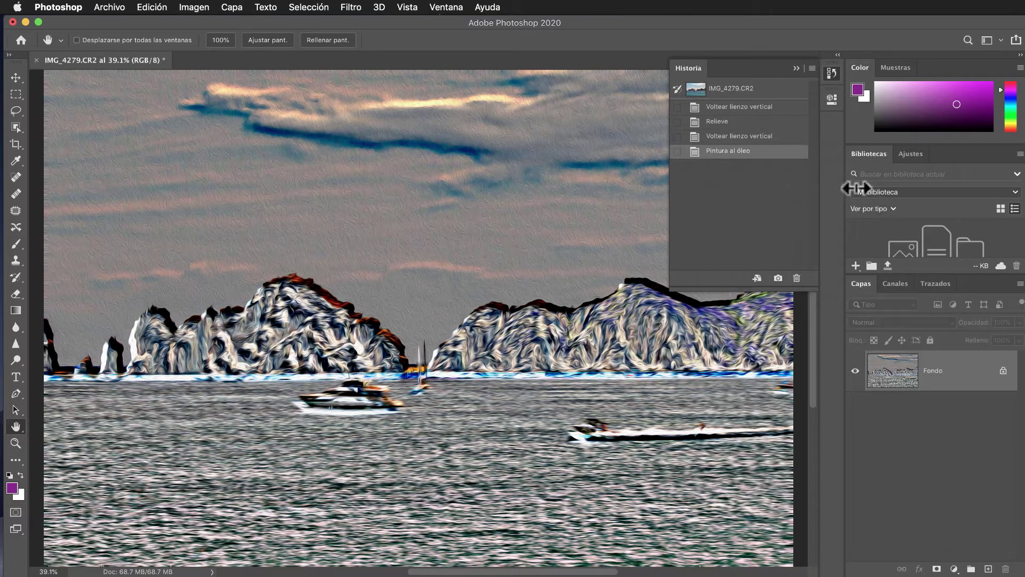
- Step through the History states: Relieve, first flip, upright emboss and oil paint
click(742, 123)
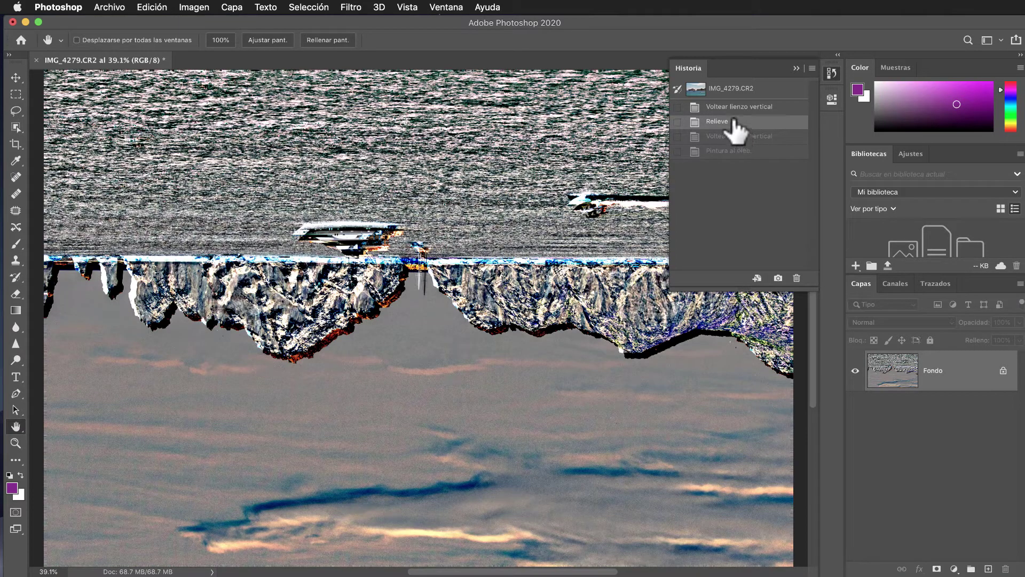
click(732, 108)
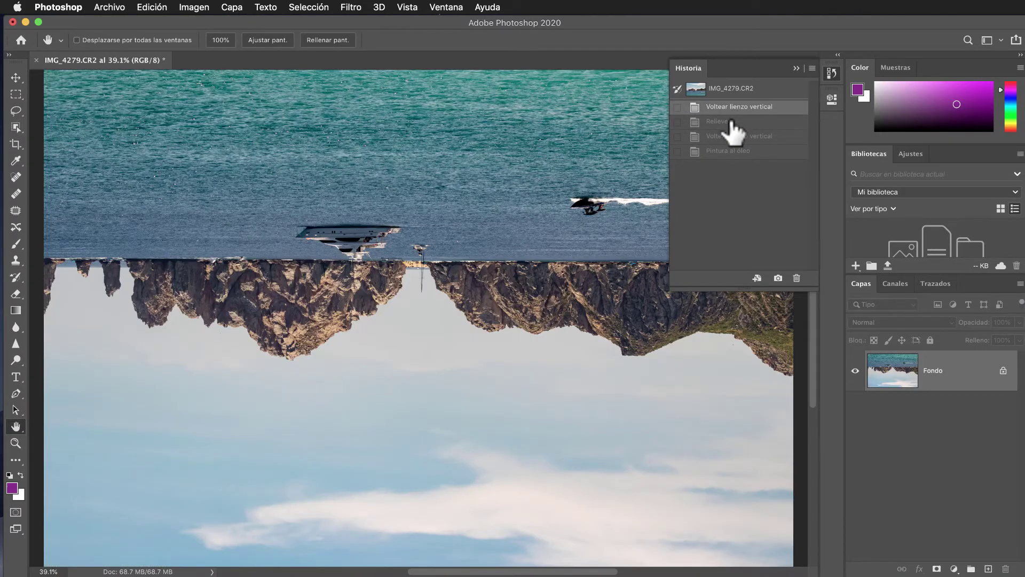
click(731, 122)
click(736, 137)
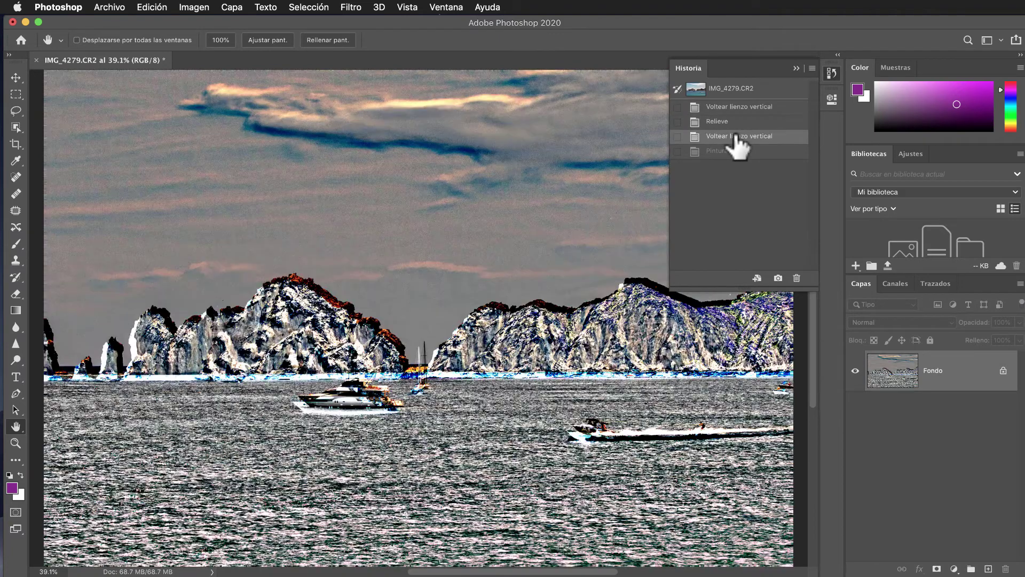
click(737, 152)
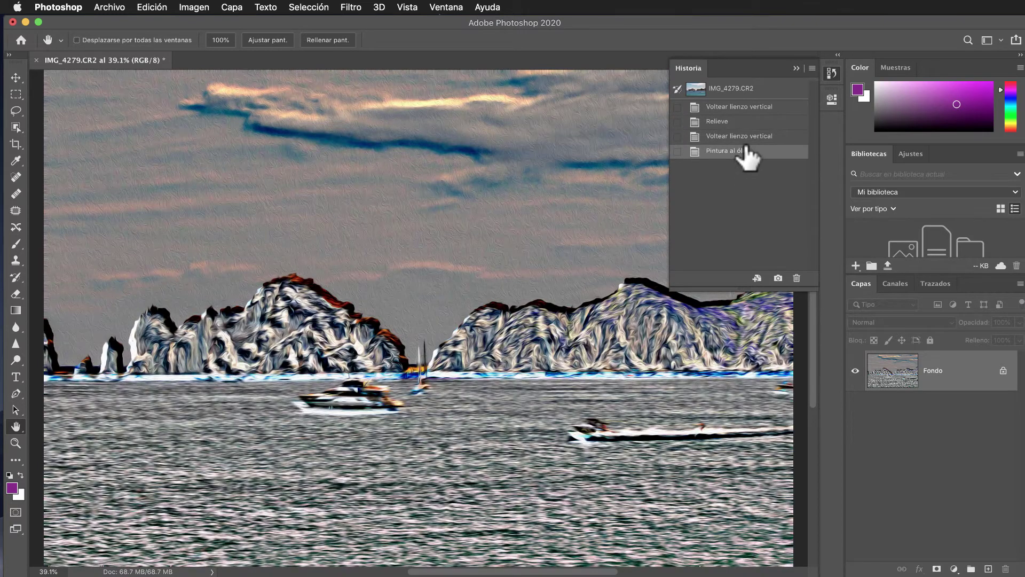
- Delete the Relieve history state along with every later state
click(729, 123)
right_click(729, 121)
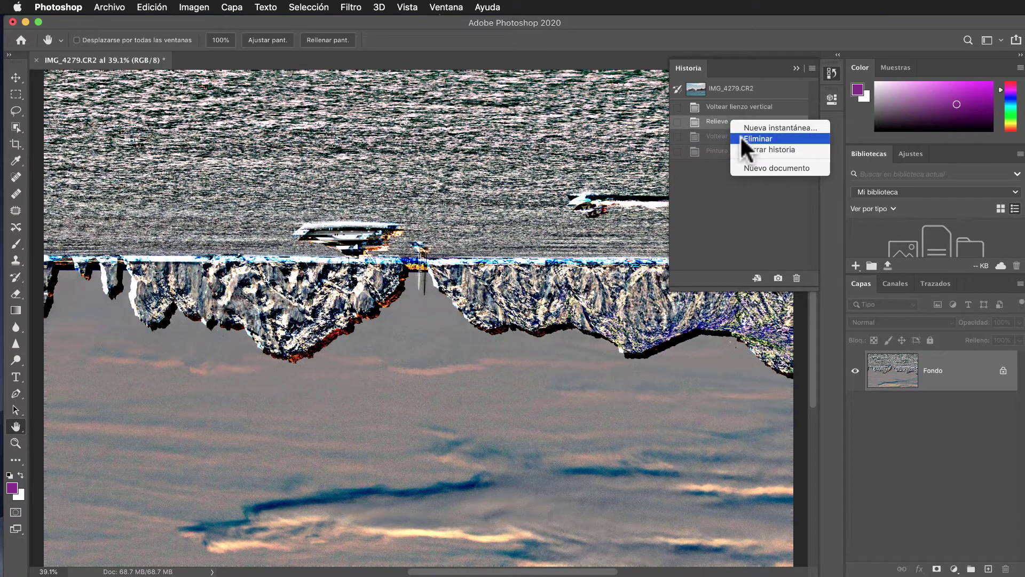
click(758, 138)
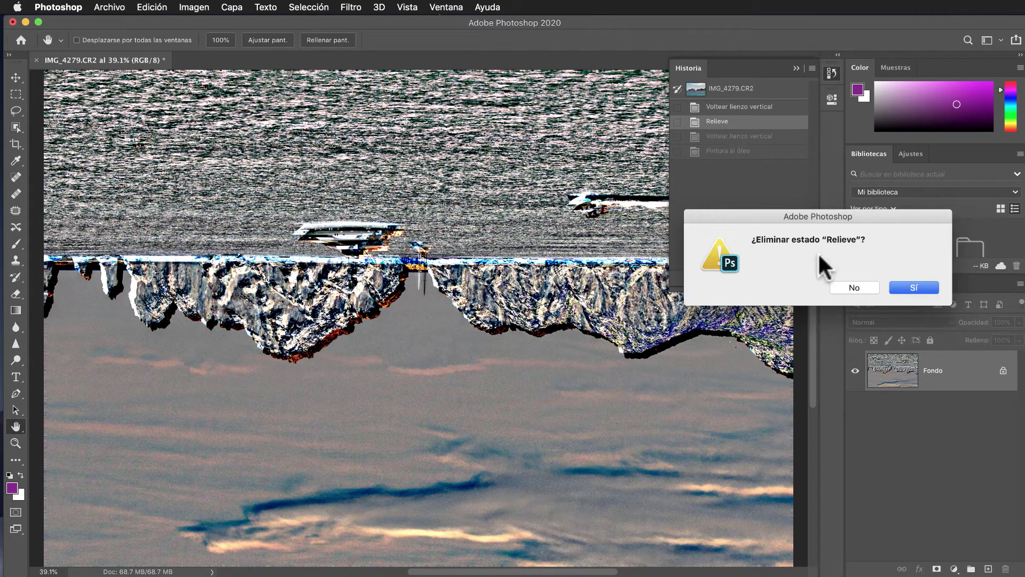
click(914, 287)
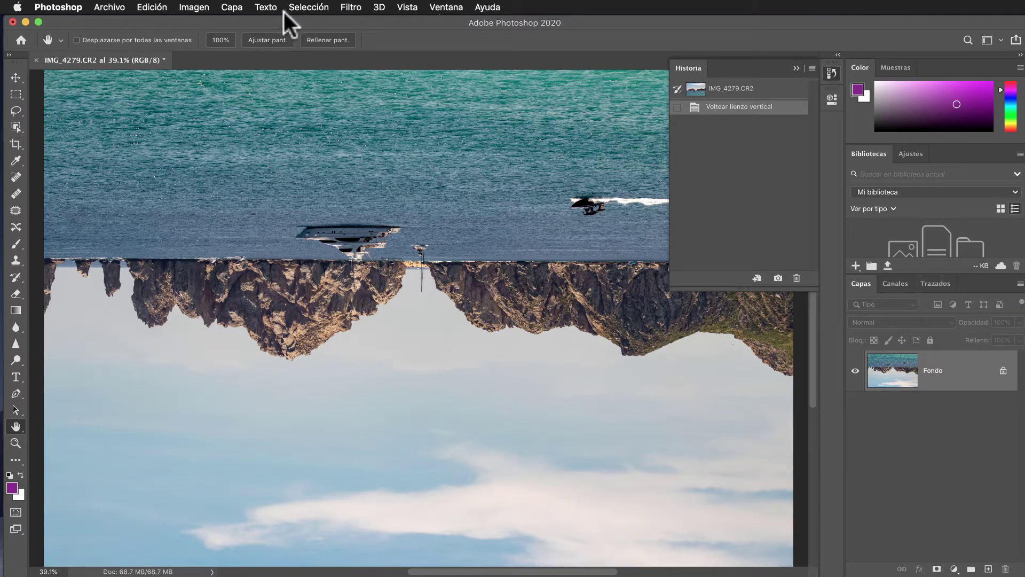
- Flip the canvas vertically upright again and shift the hue +32 with Tono/saturación
click(194, 8)
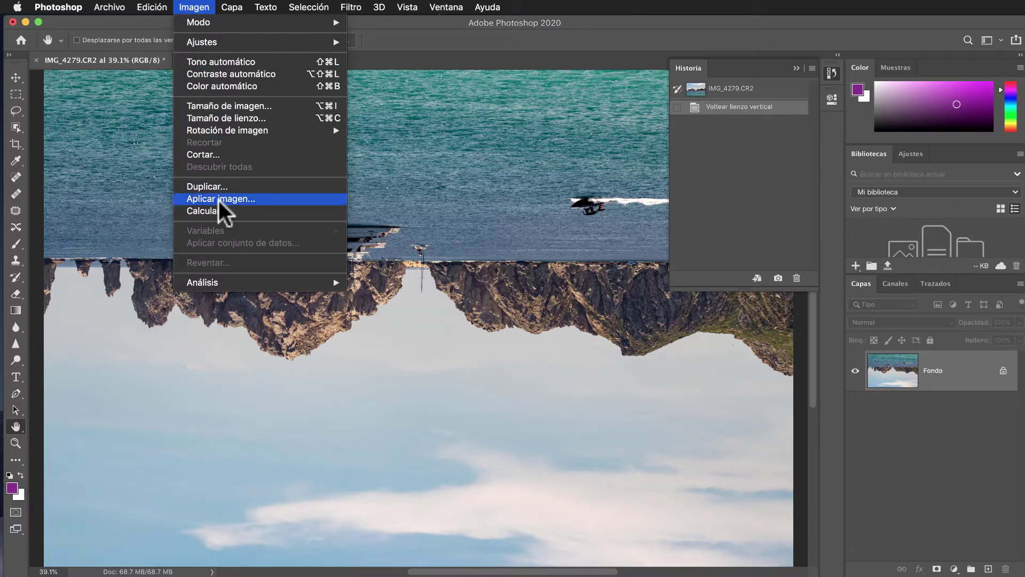
mouse_move(227, 130)
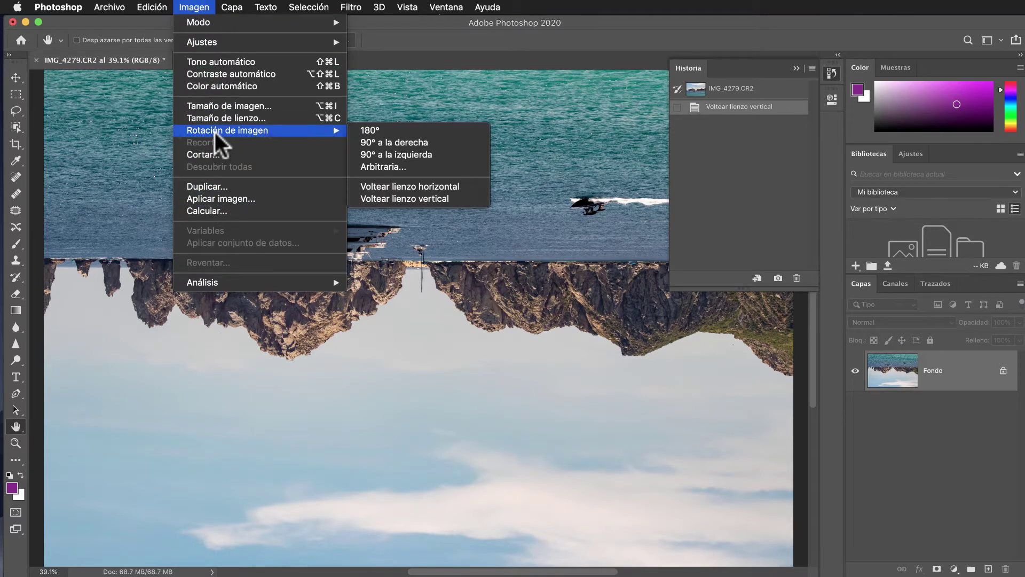
click(395, 198)
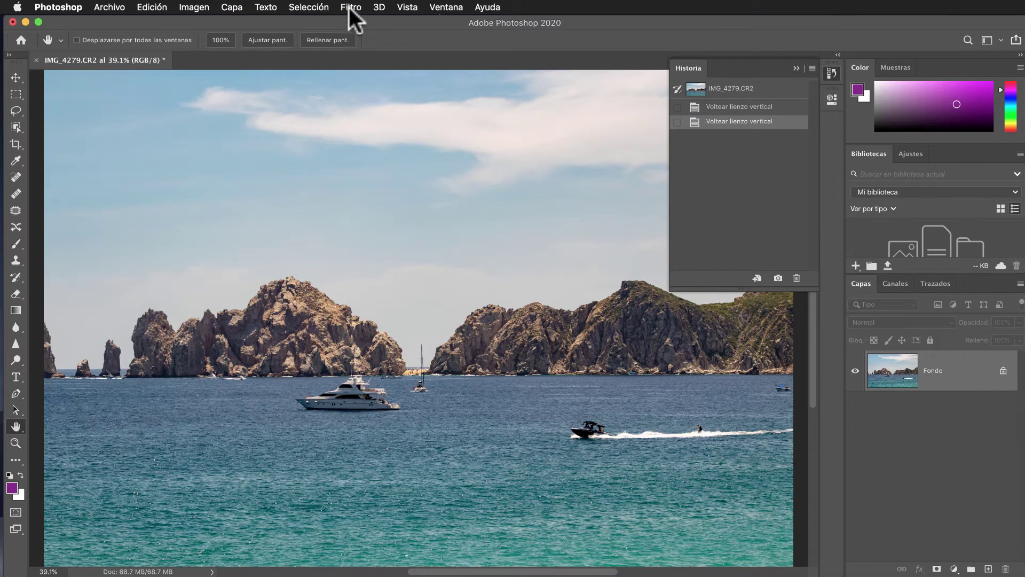
click(184, 6)
mouse_move(202, 42)
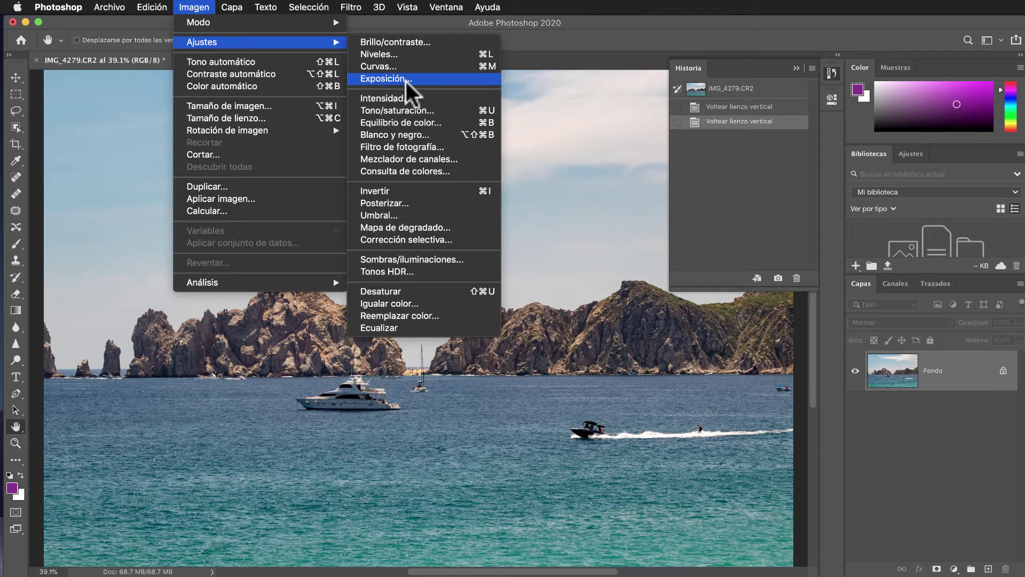
click(430, 110)
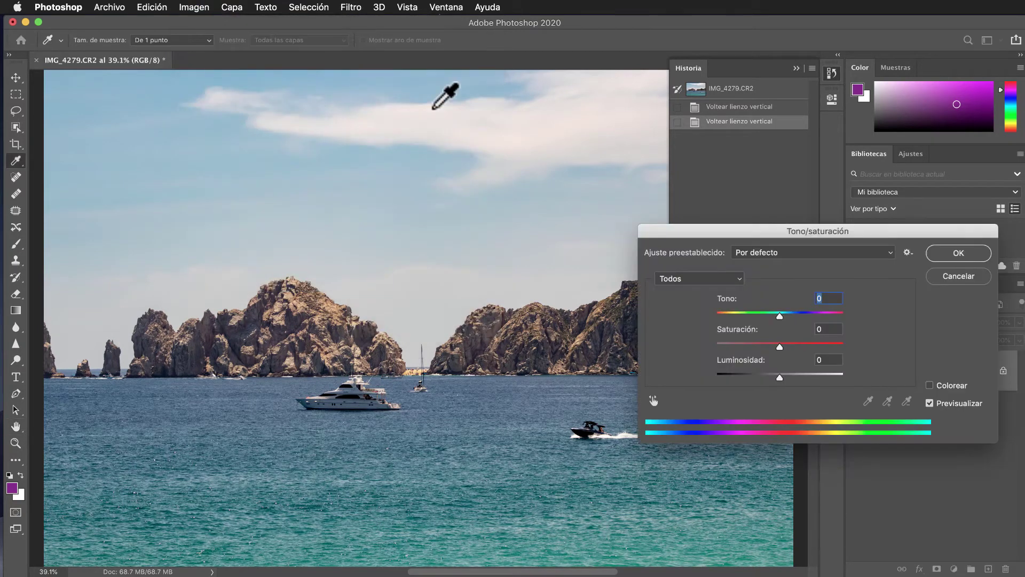
drag(747, 229, 735, 102)
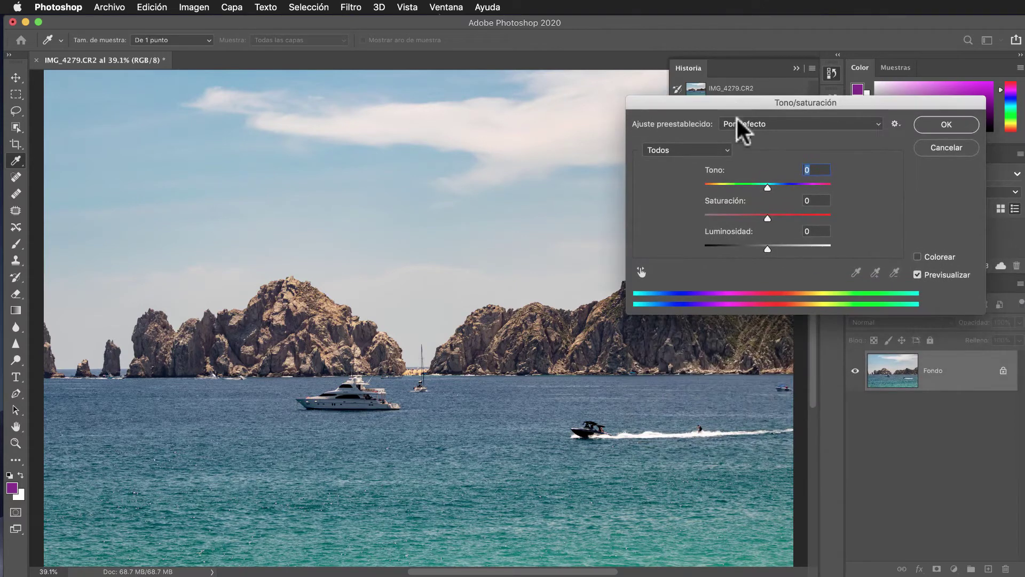
drag(767, 188, 788, 187)
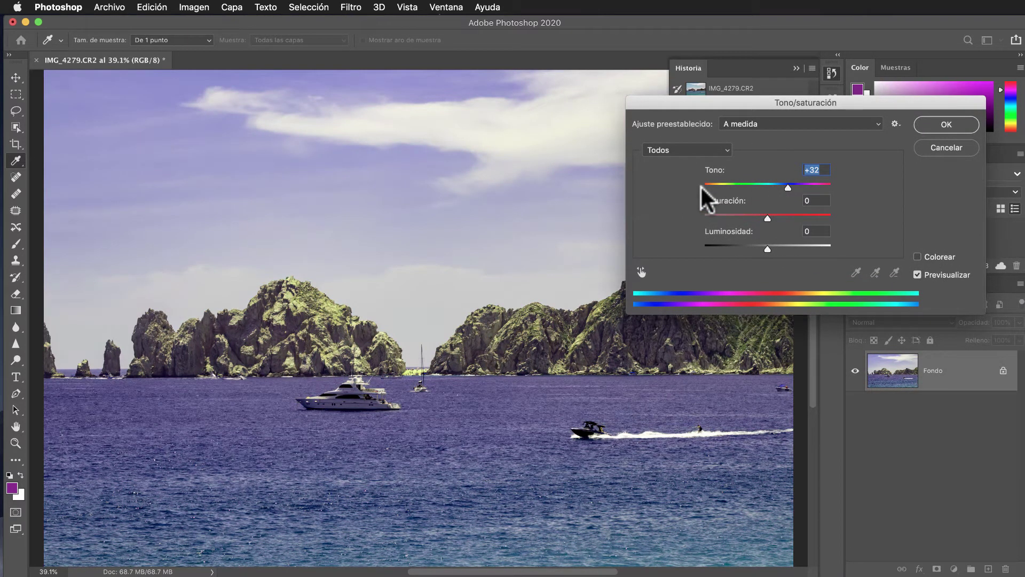
click(959, 125)
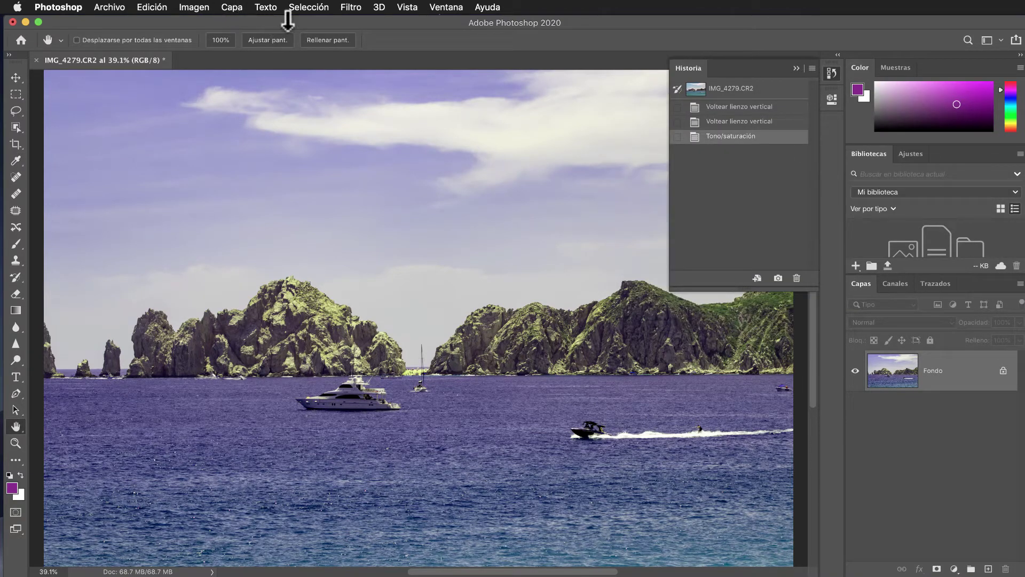
click(203, 8)
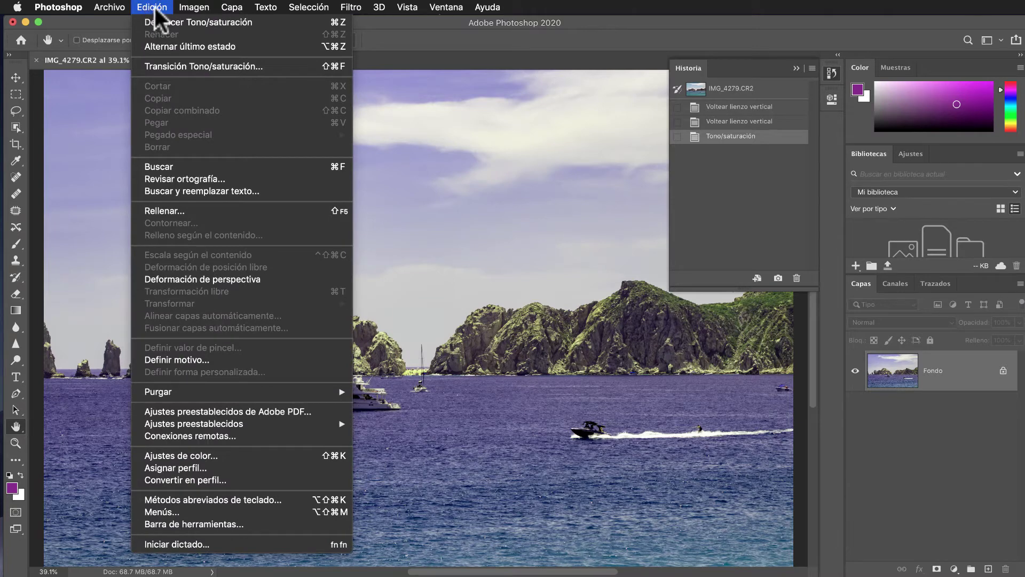
mouse_move(202, 42)
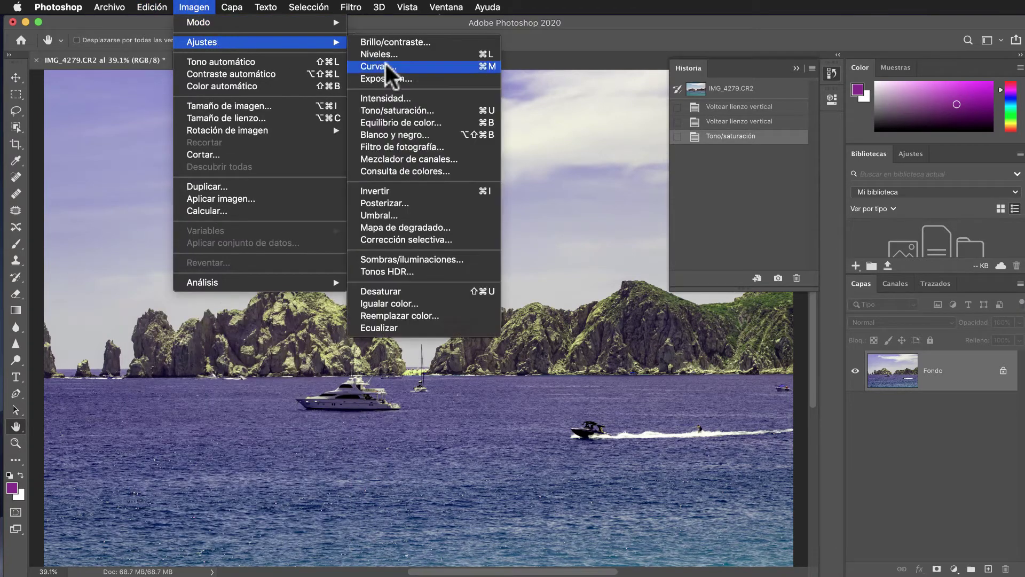
- Colorize the photo sepia in Tono/saturación with Colorear on, hue 50, saturation 25
click(414, 110)
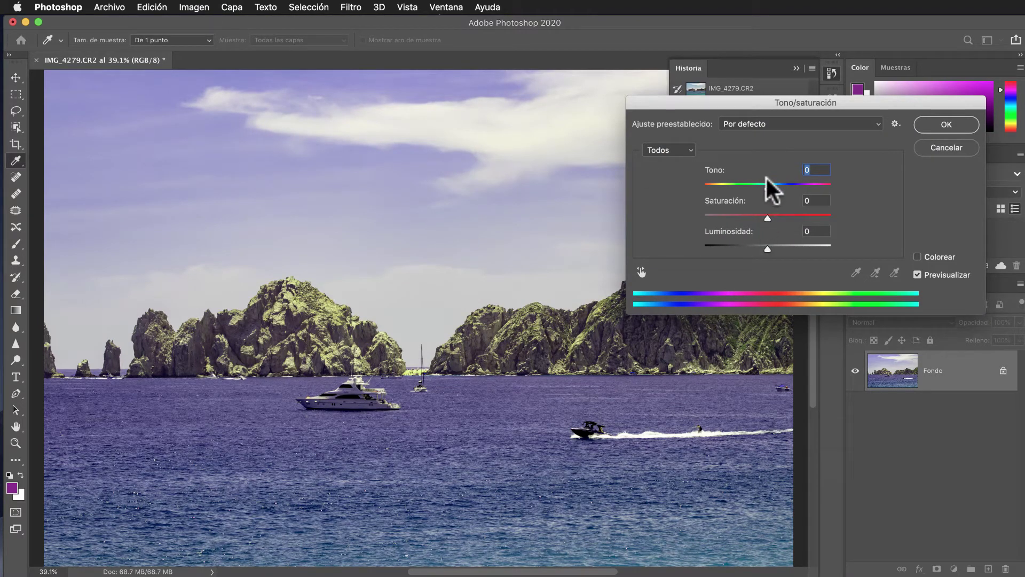
click(916, 256)
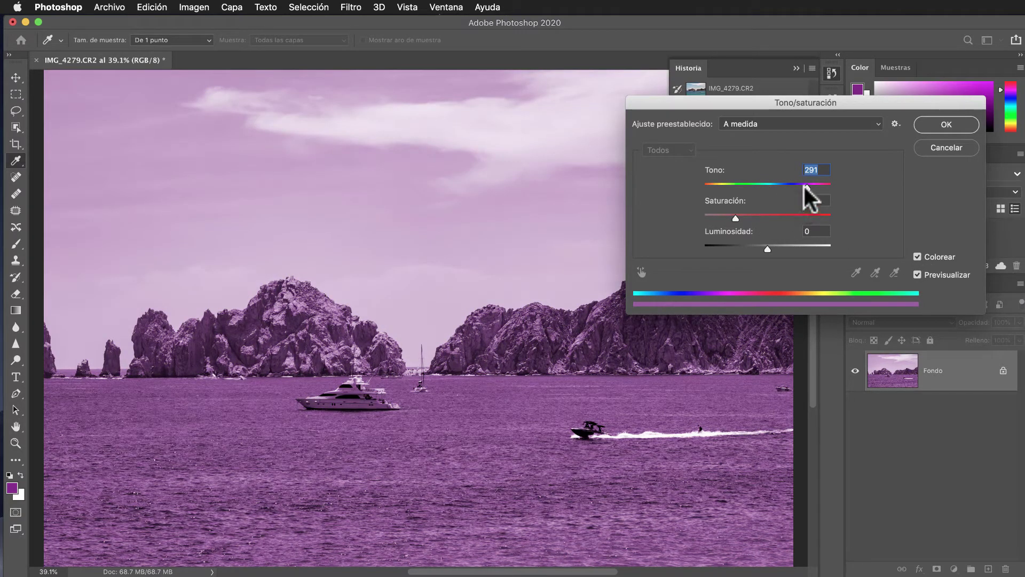
drag(805, 186, 722, 184)
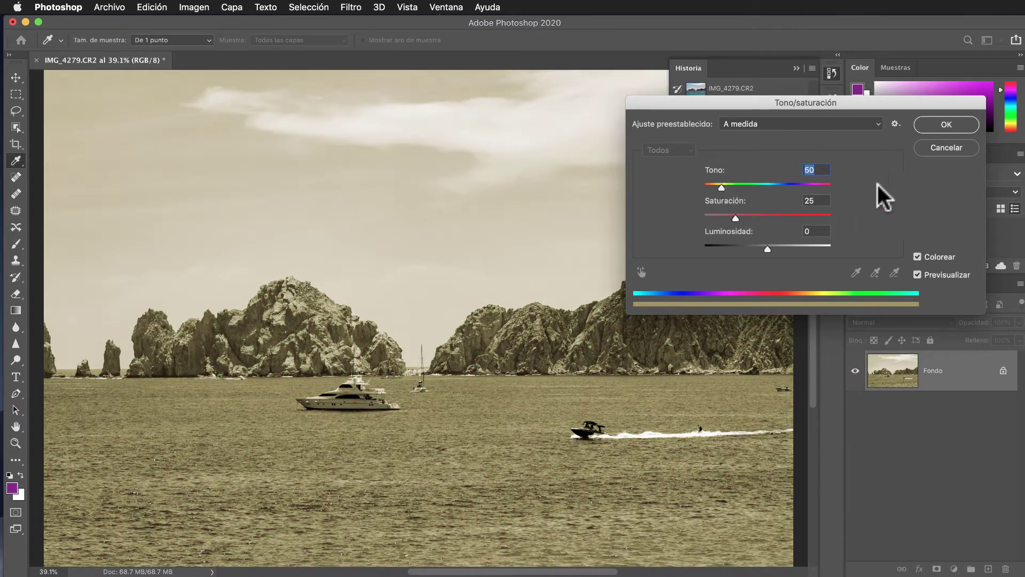
click(948, 126)
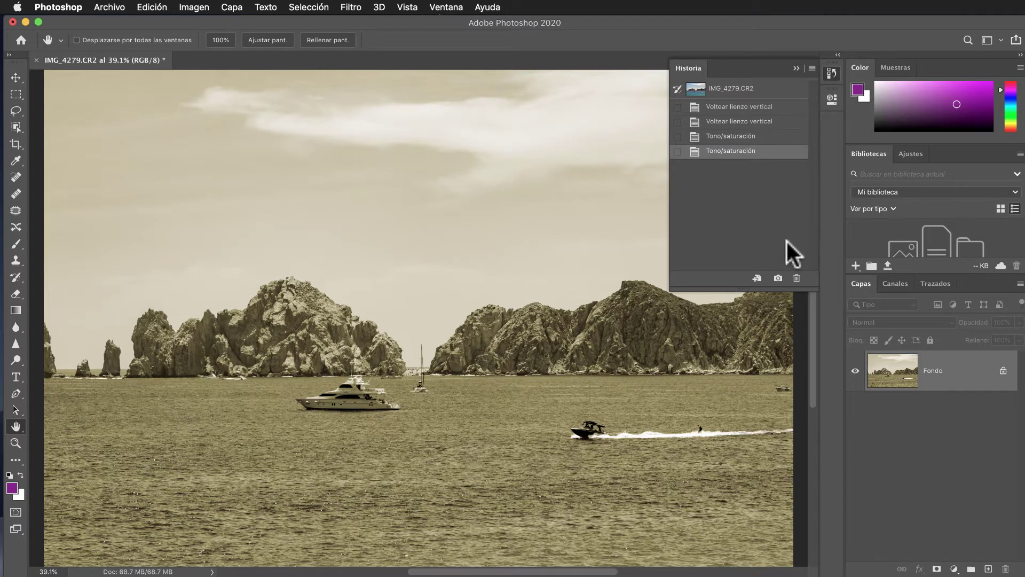
- Apply the Relieve emboss filter with height 36 pixels and amount 114%
click(356, 7)
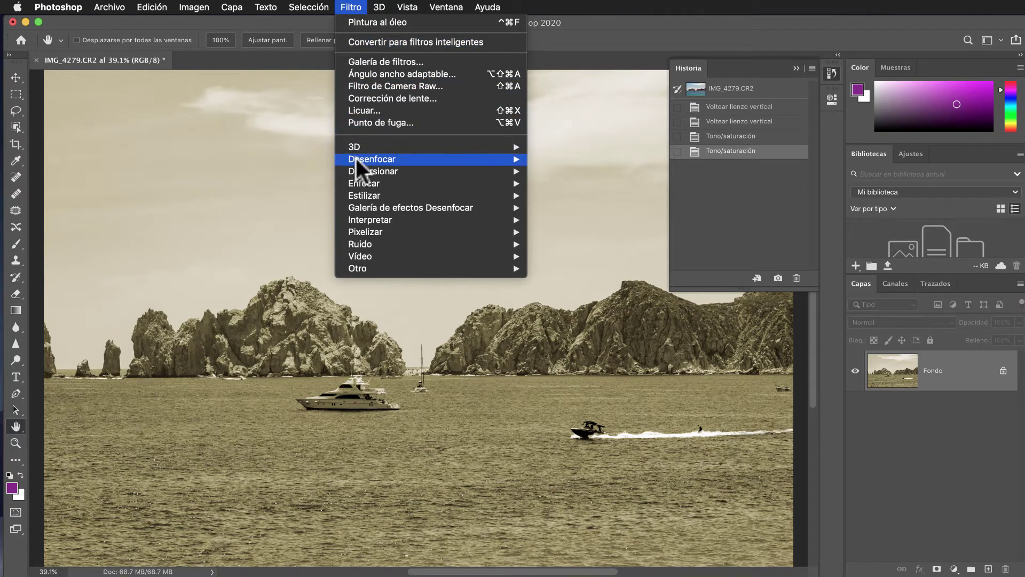
mouse_move(364, 196)
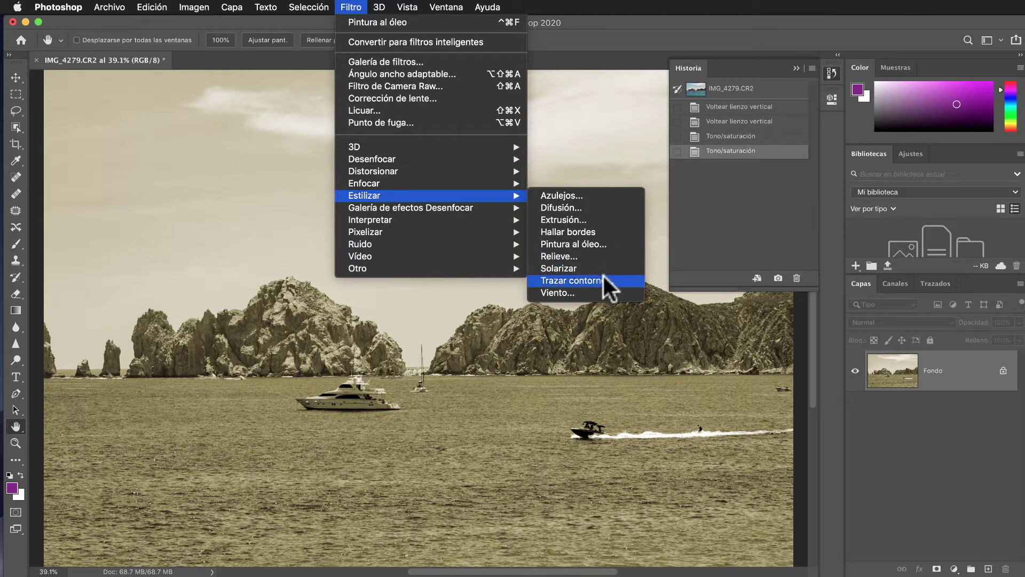
click(580, 255)
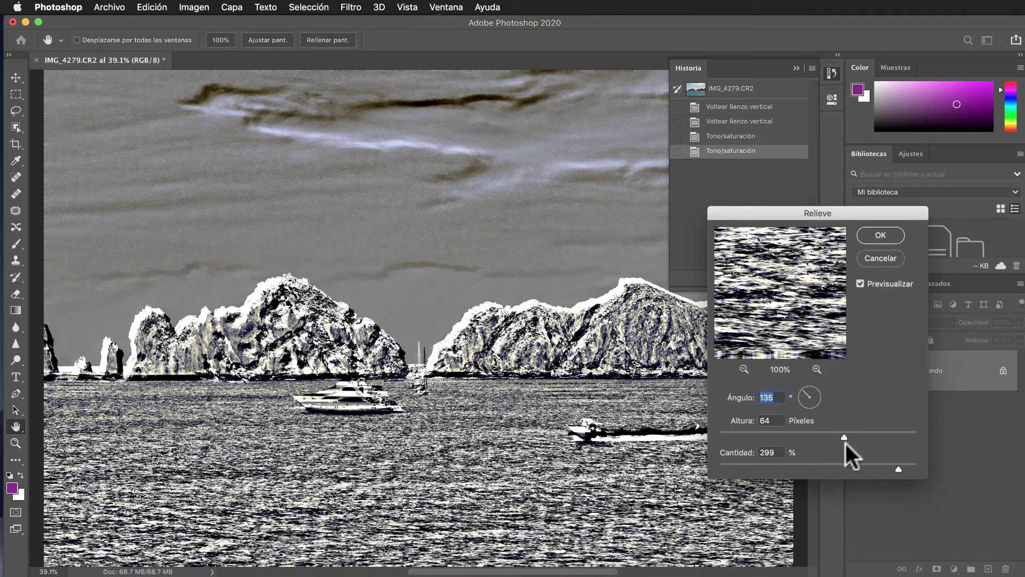
drag(839, 435, 787, 433)
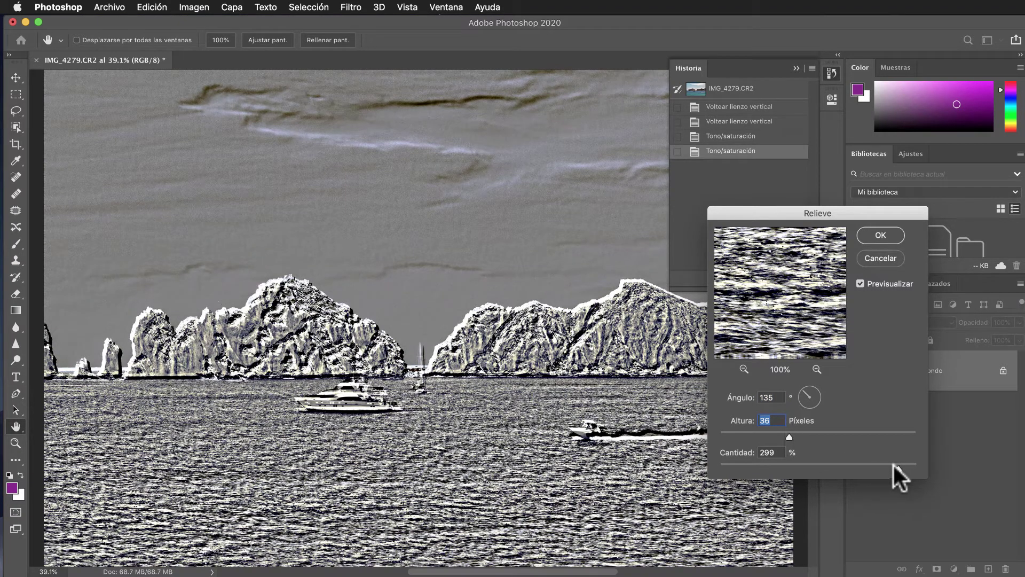
drag(894, 466, 833, 460)
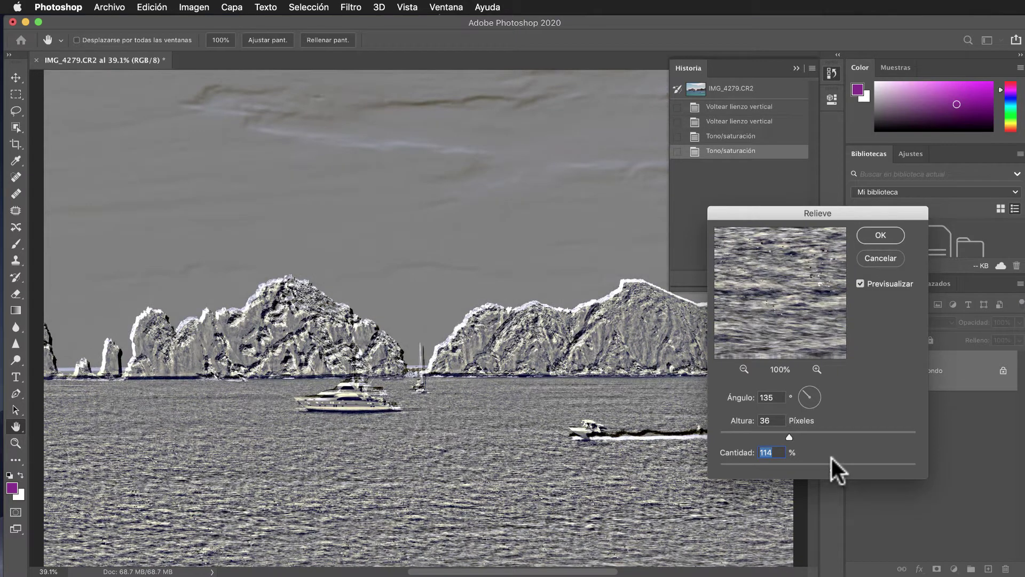
click(882, 235)
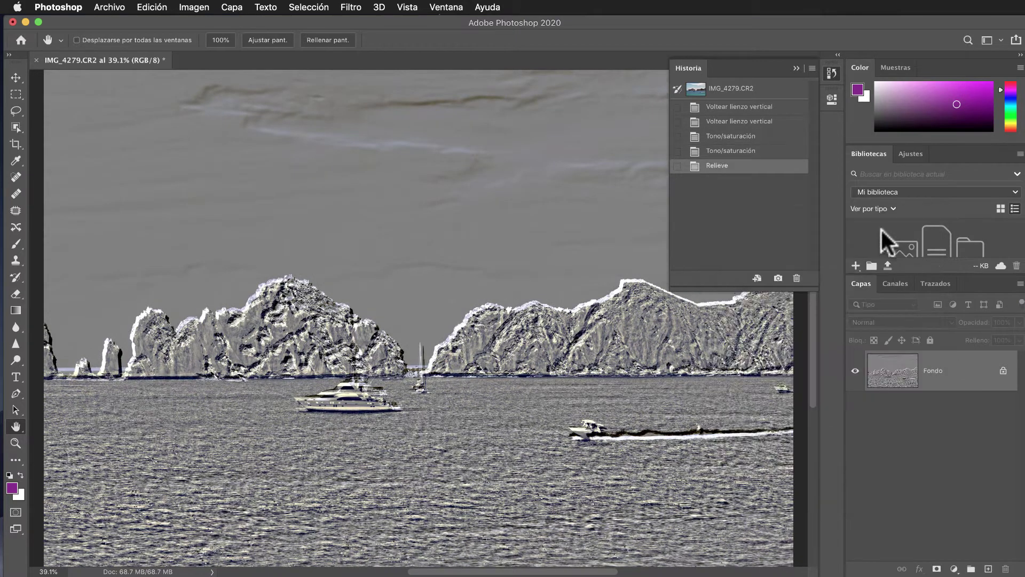
click(725, 151)
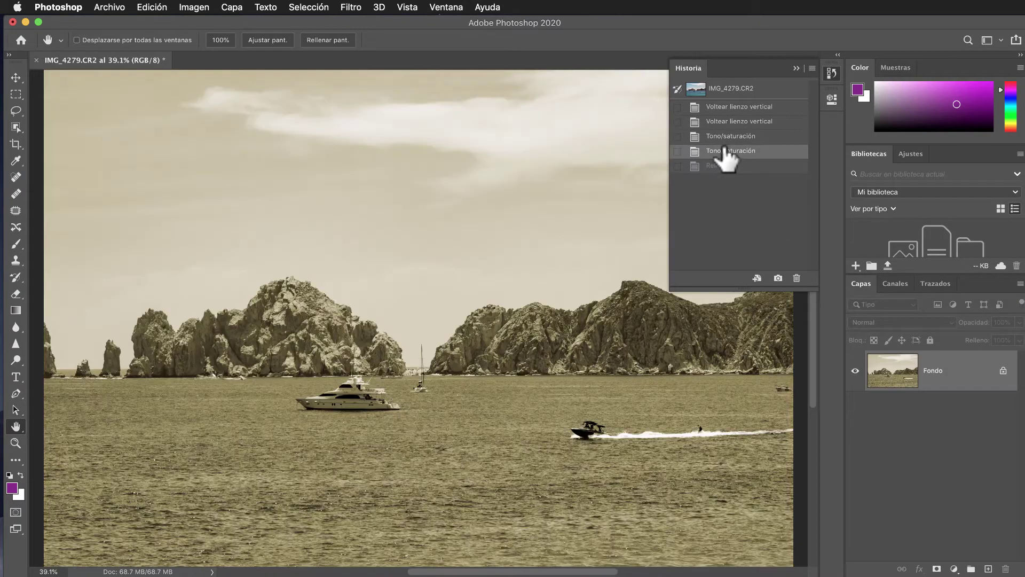
click(725, 138)
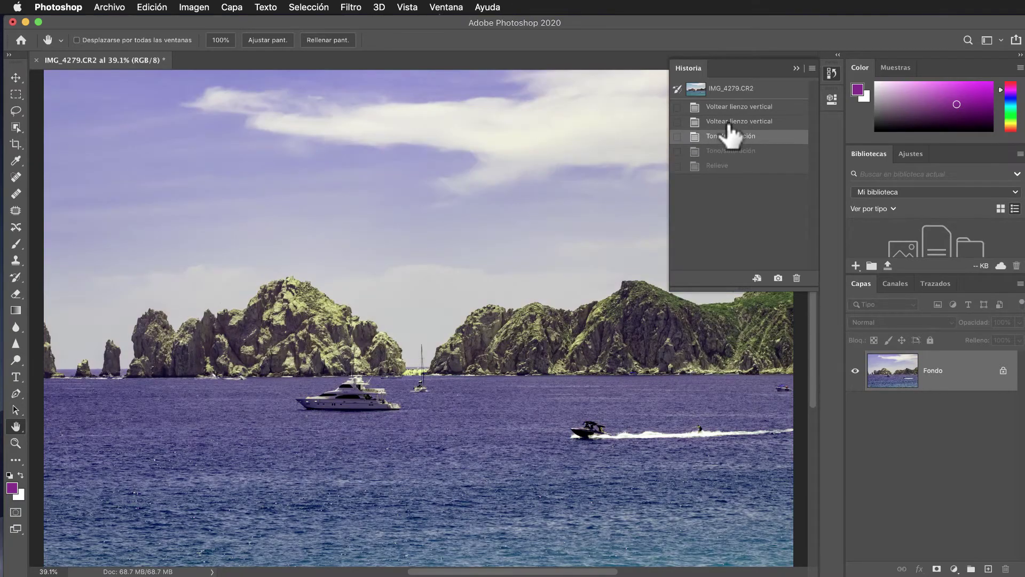
click(729, 122)
click(725, 107)
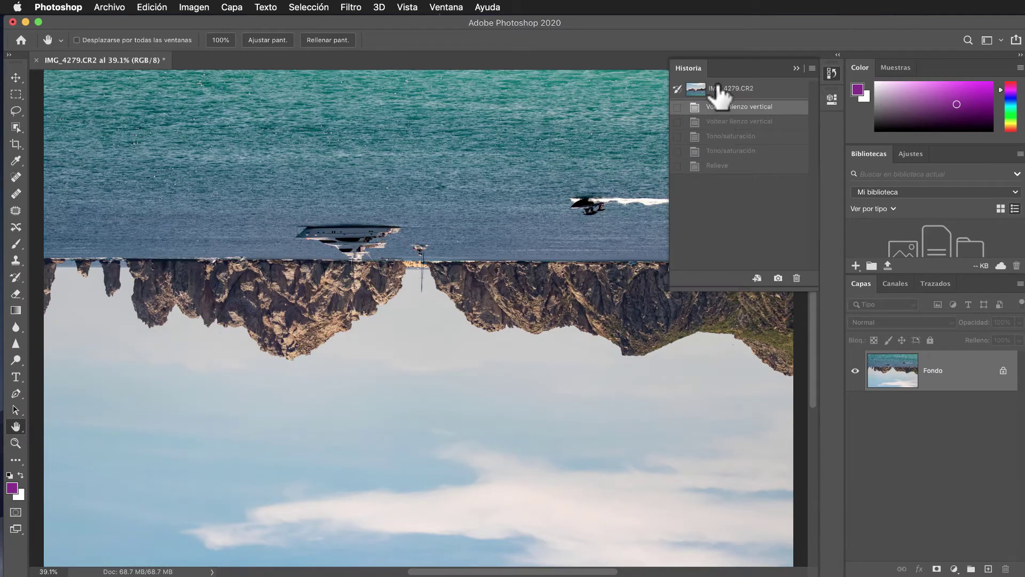
click(718, 88)
click(722, 109)
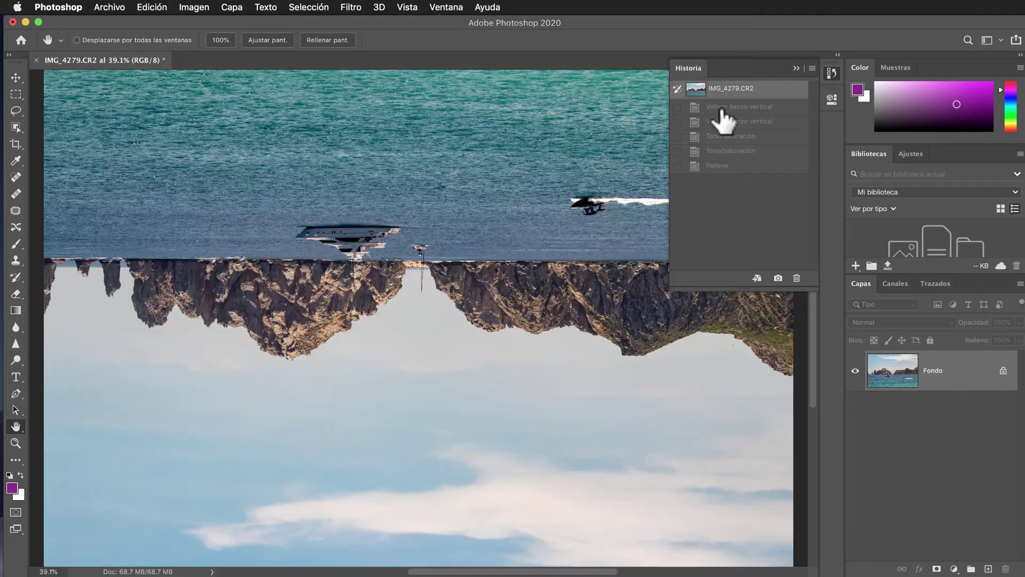
click(723, 121)
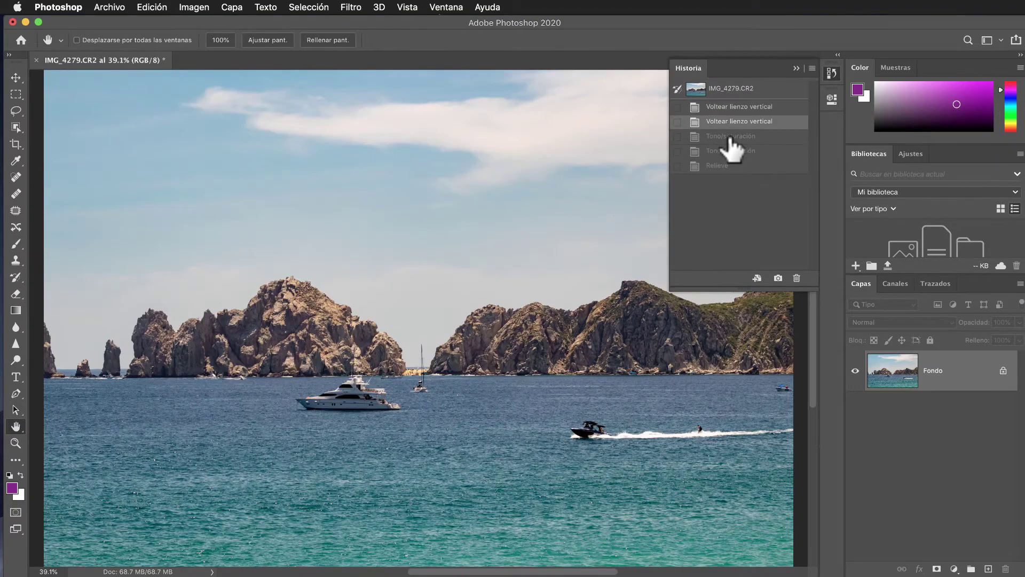
click(730, 136)
click(735, 150)
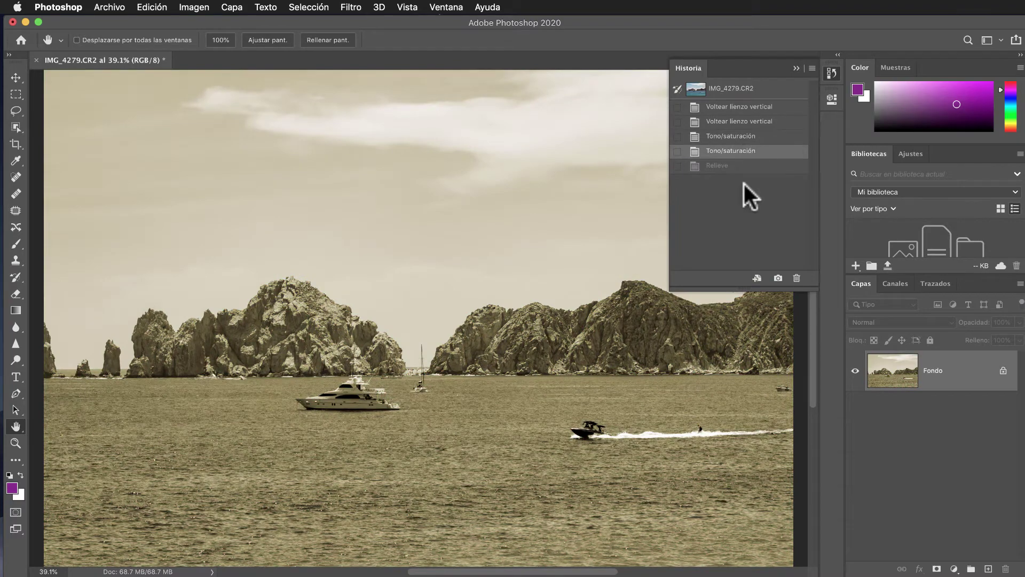
click(736, 166)
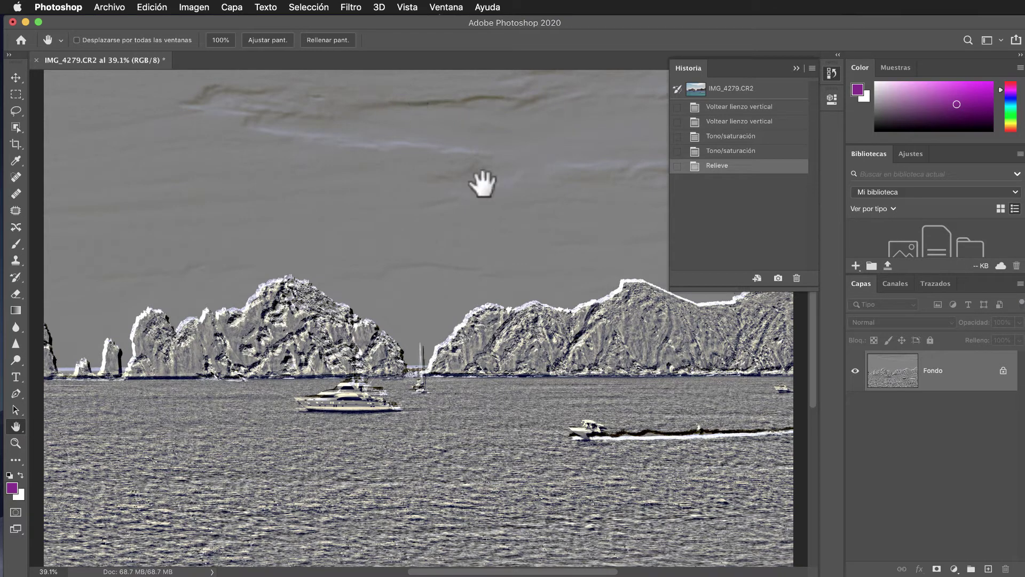
click(149, 6)
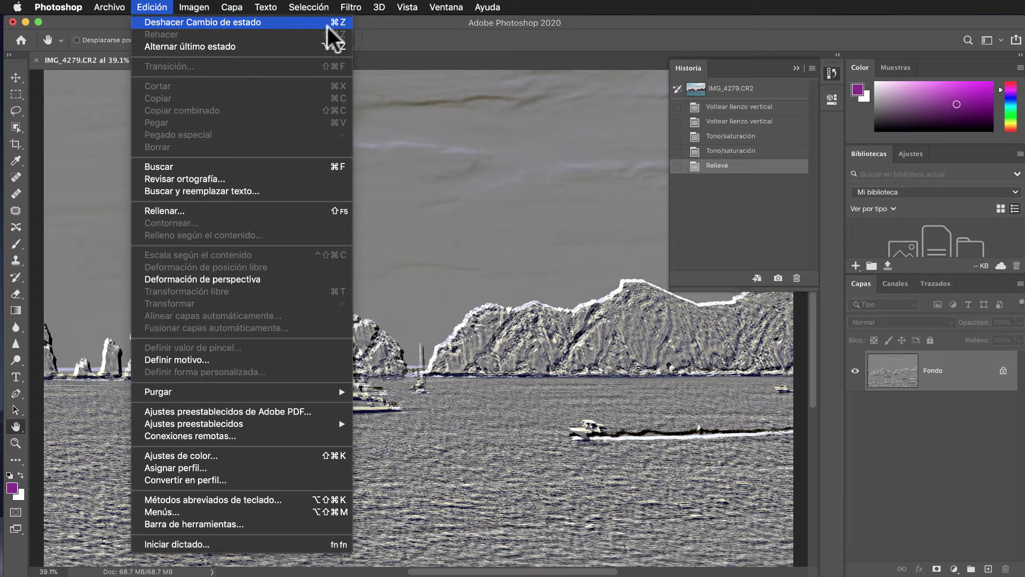
click(152, 7)
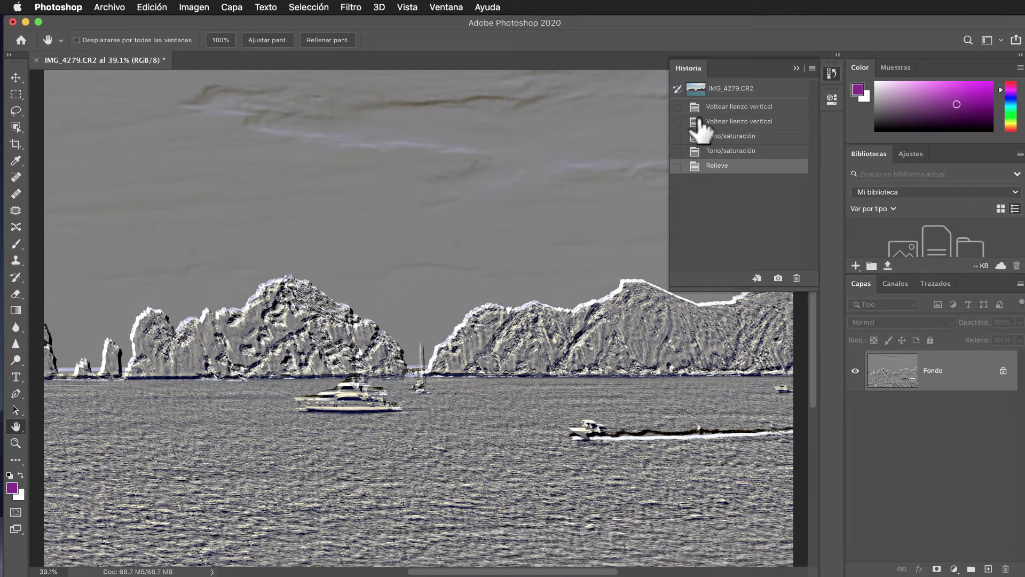
- Undo twice, removing the emboss and sepia to reach the first hue shift
key(ctrl+z)
key(ctrl+z)
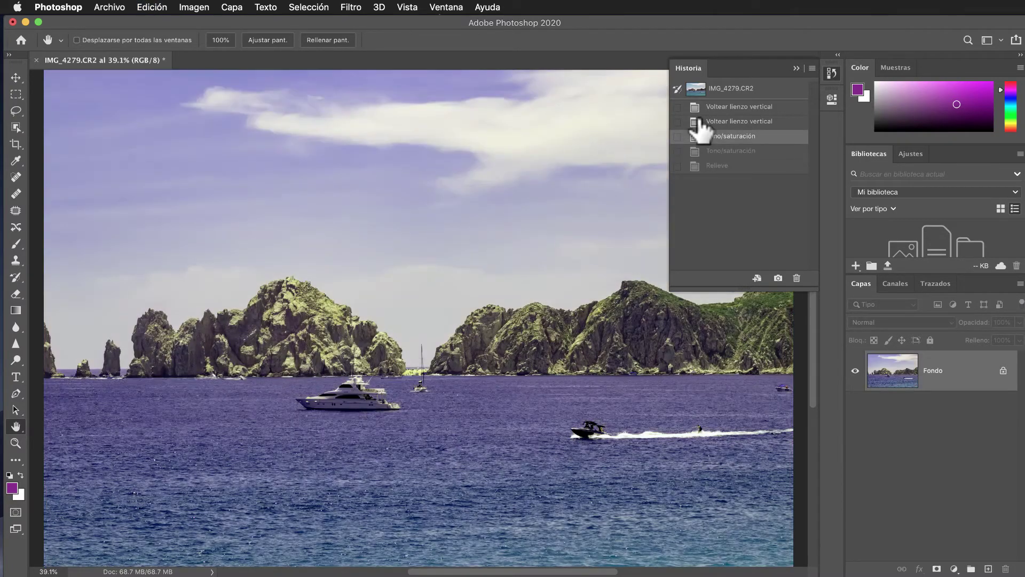
key(ctrl+z)
key(ctrl+z)
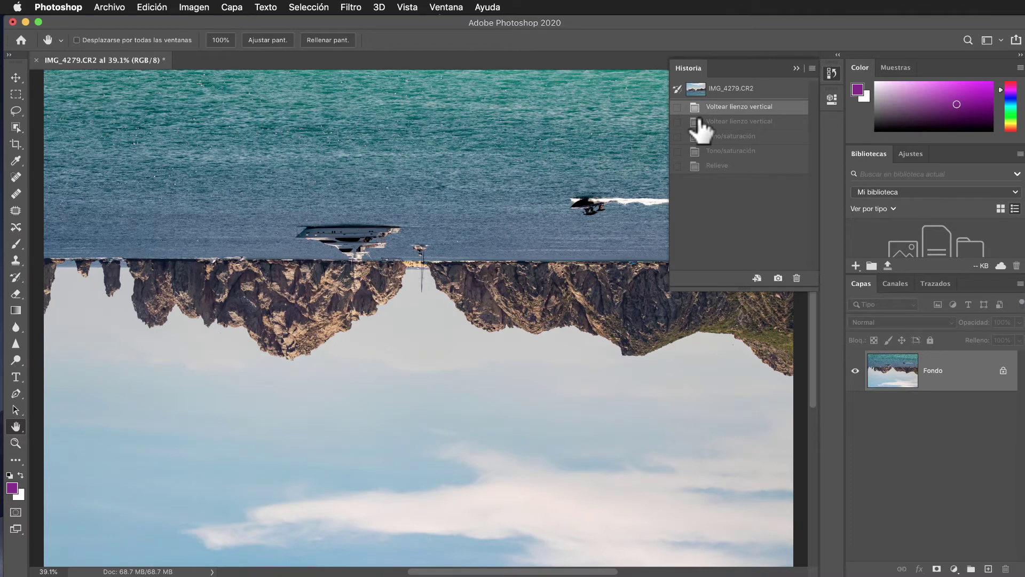
- Redo the vertical flip, both Tono/saturación steps and the Relieve emboss via Edición > Rehacer
click(149, 8)
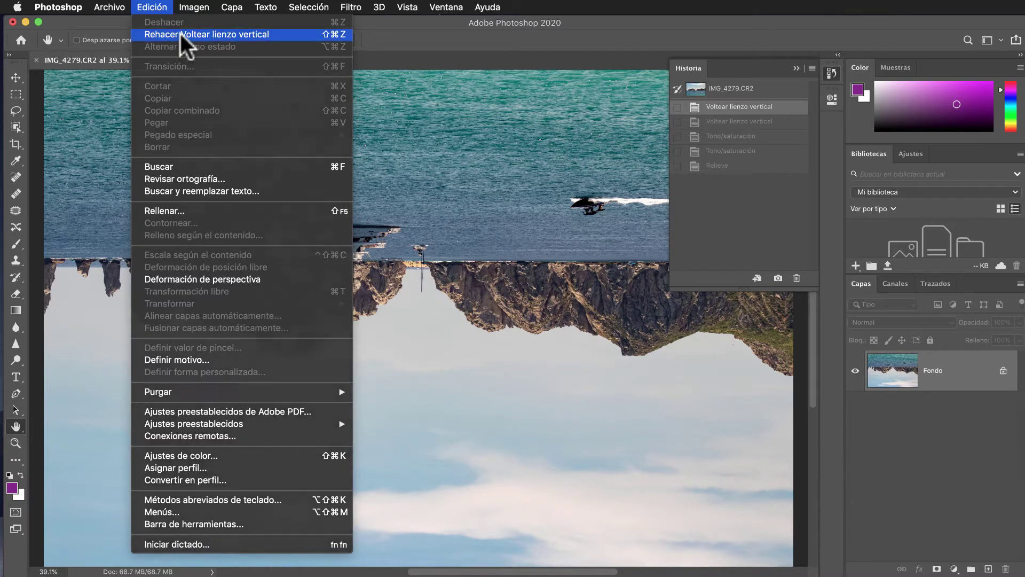
click(181, 34)
click(155, 8)
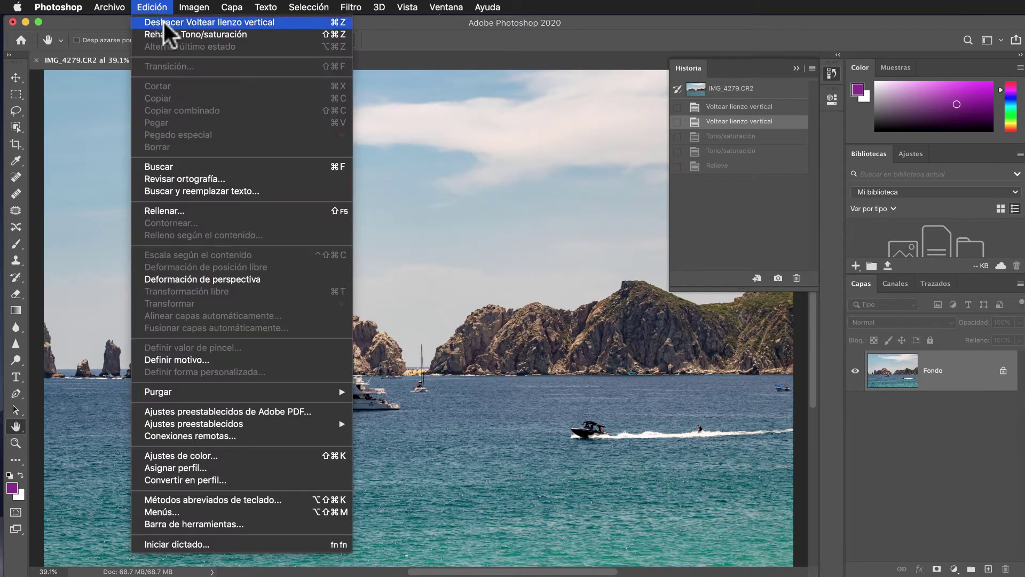
click(171, 33)
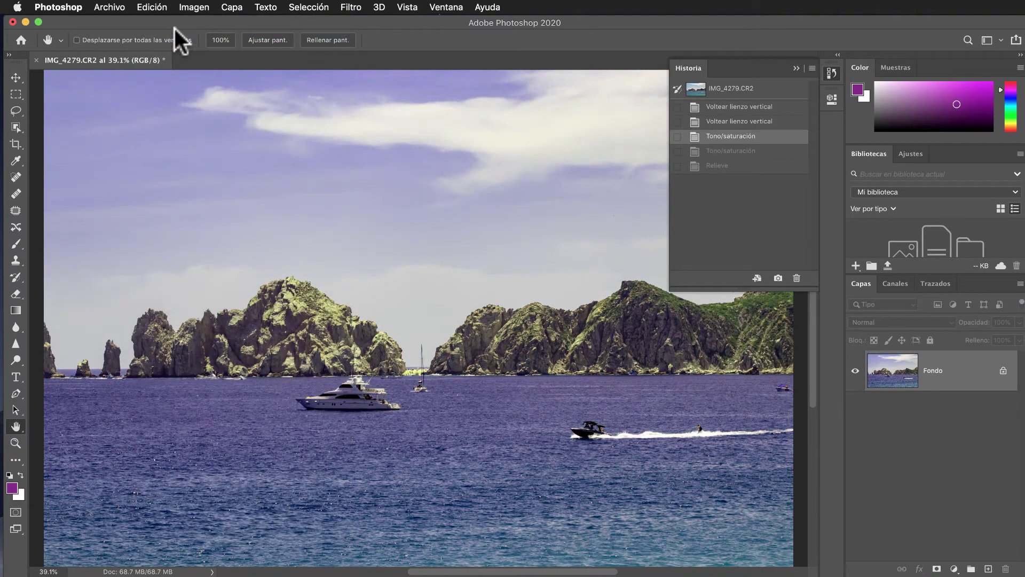
click(149, 7)
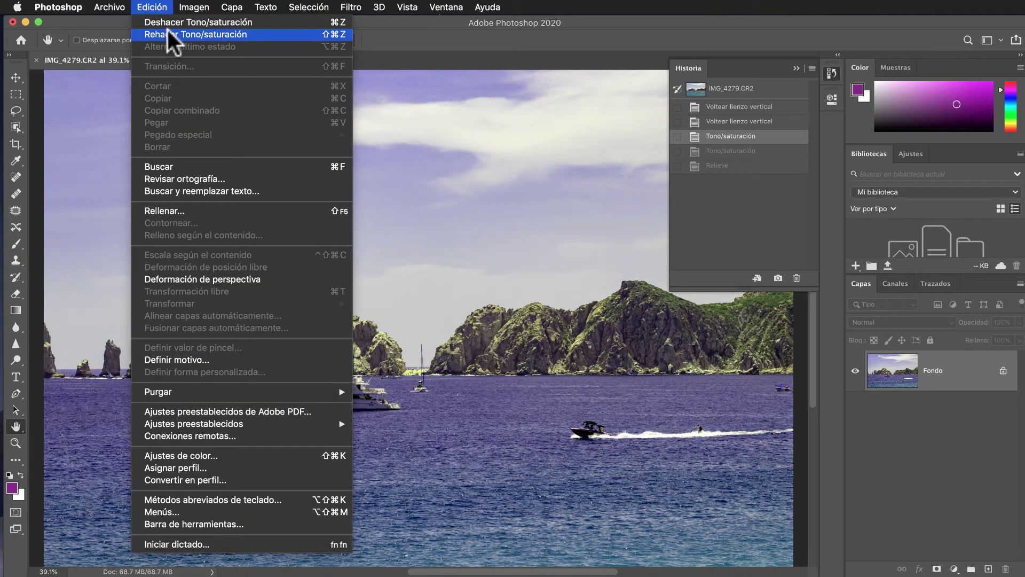
click(167, 30)
click(154, 9)
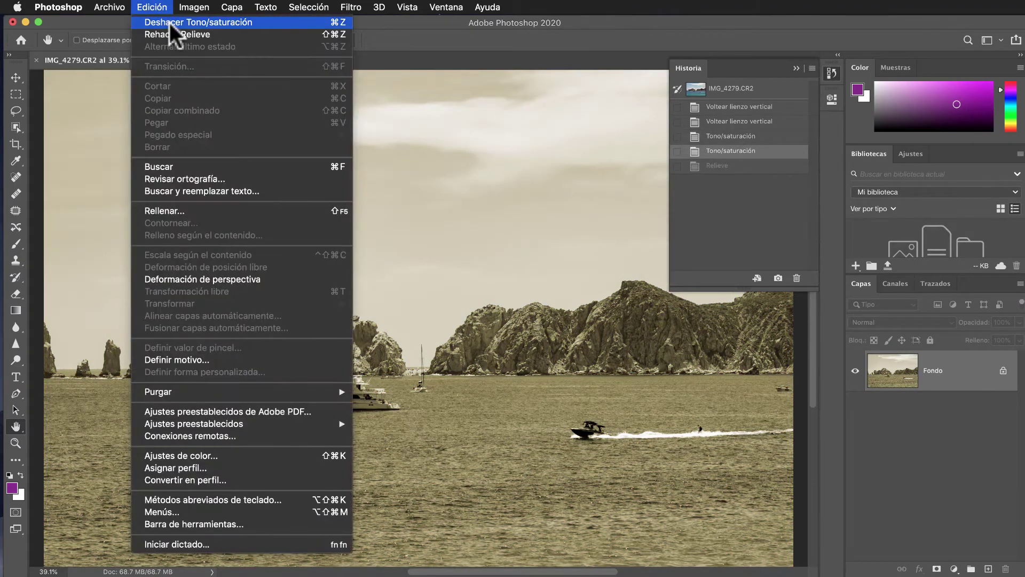
click(178, 35)
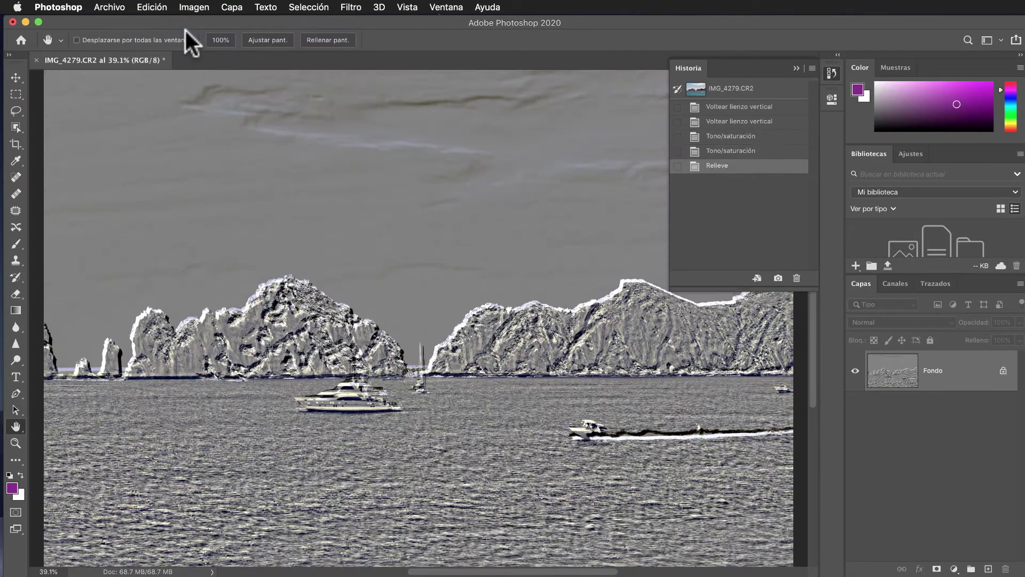
click(160, 7)
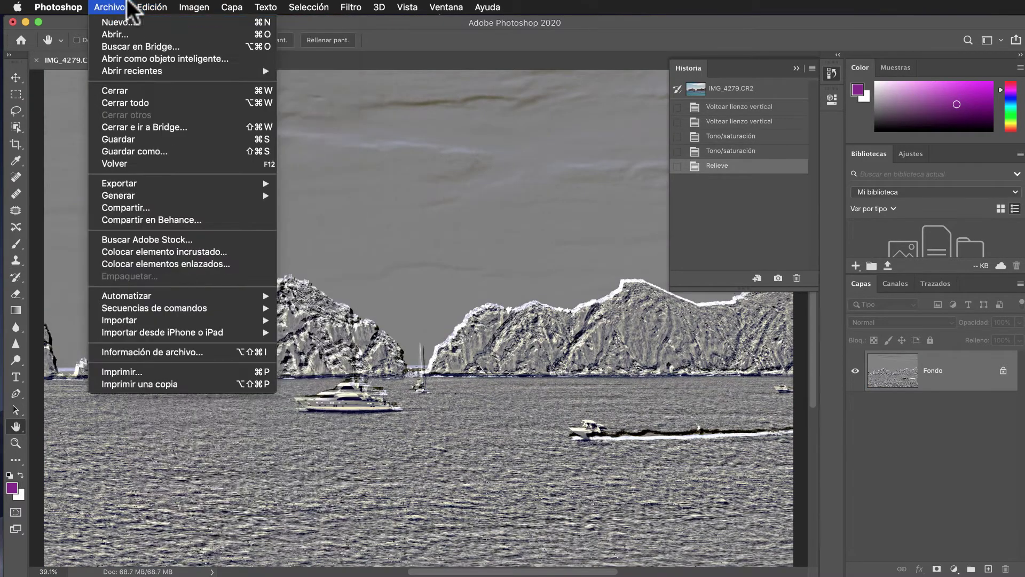
click(131, 9)
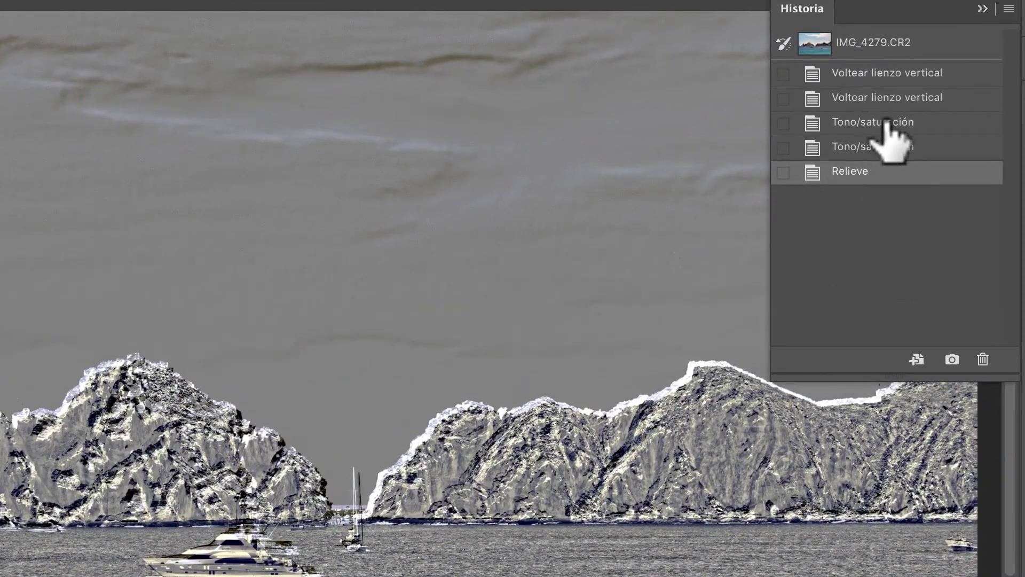
click(886, 123)
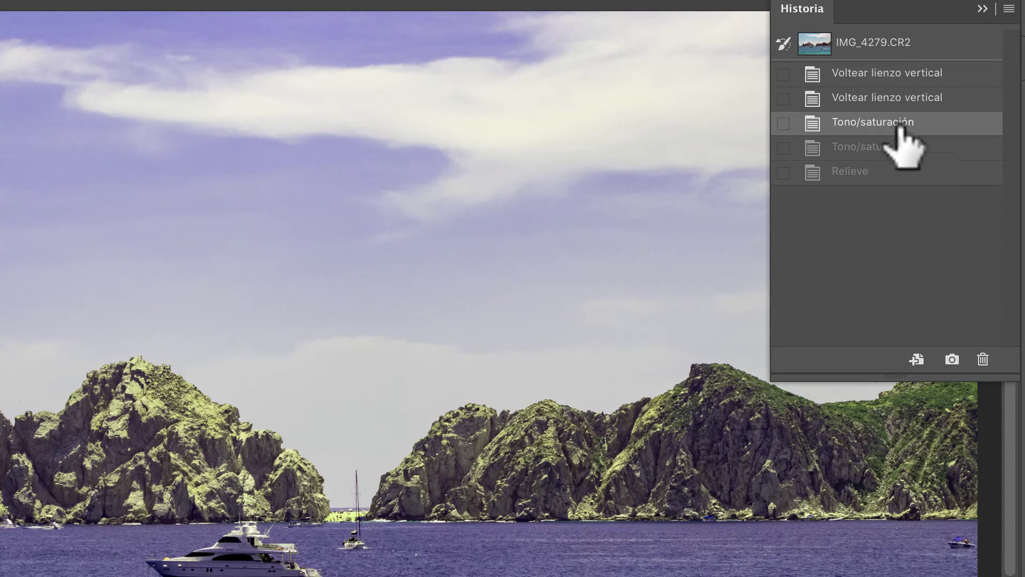
click(230, 3)
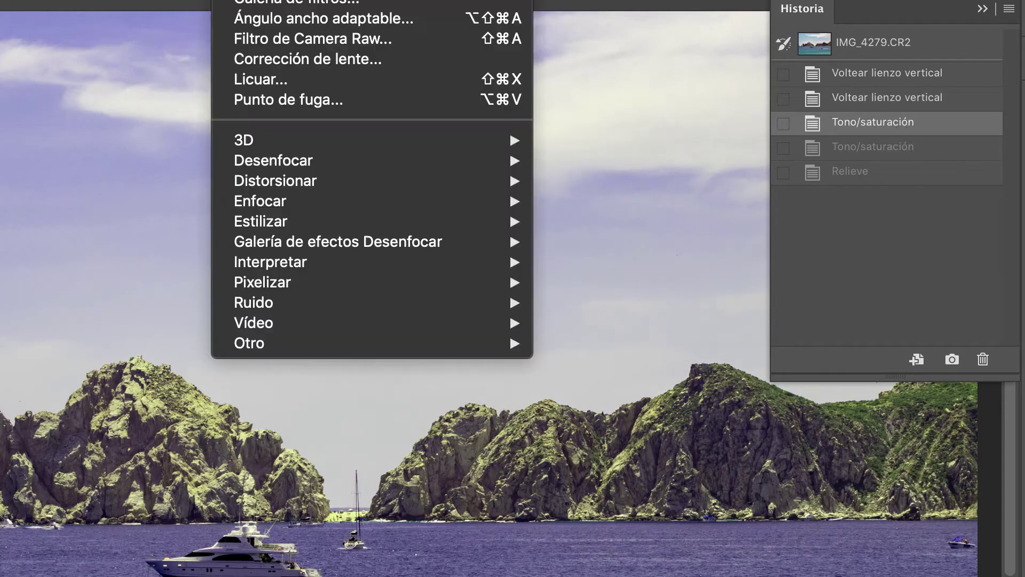
click(547, 46)
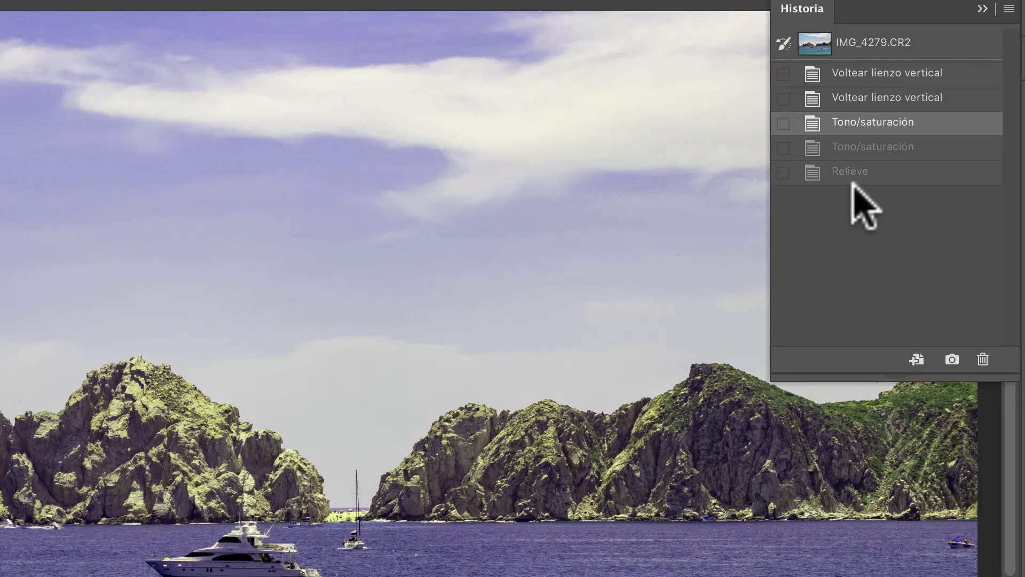
click(882, 150)
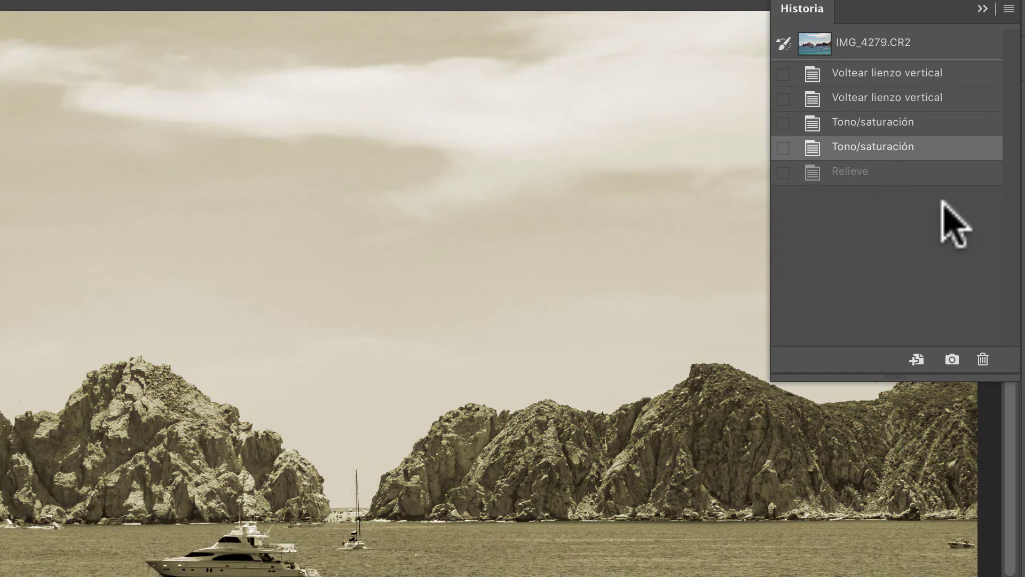
click(890, 176)
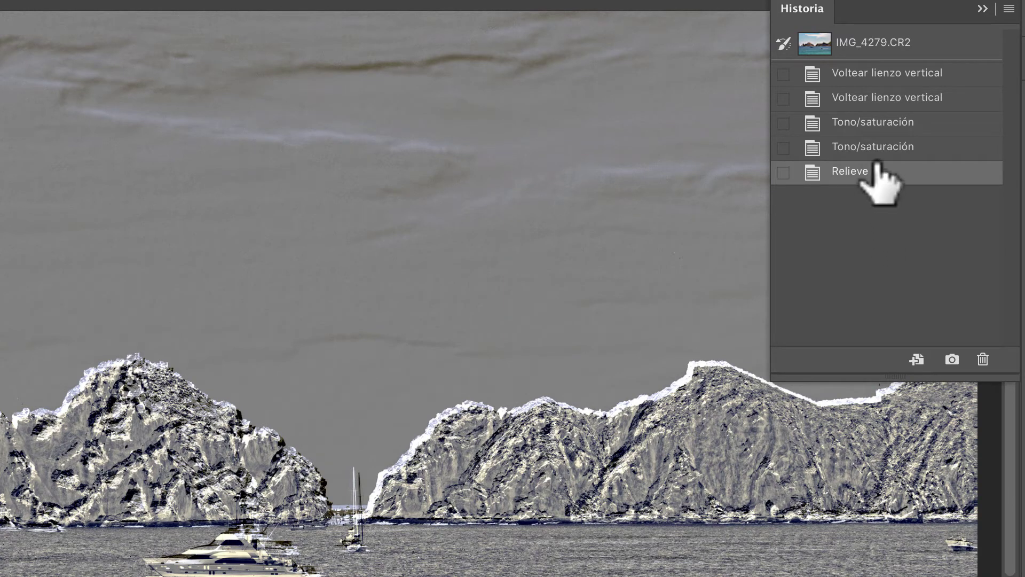
- Step through the flip, hue, sepia and Relieve states, then return to the original snapshot
click(873, 106)
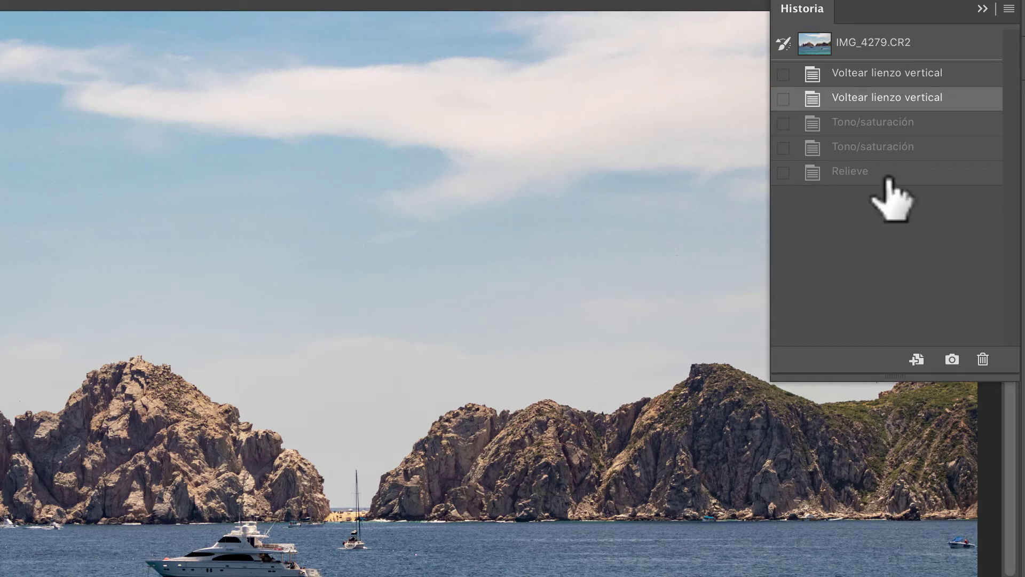
click(875, 128)
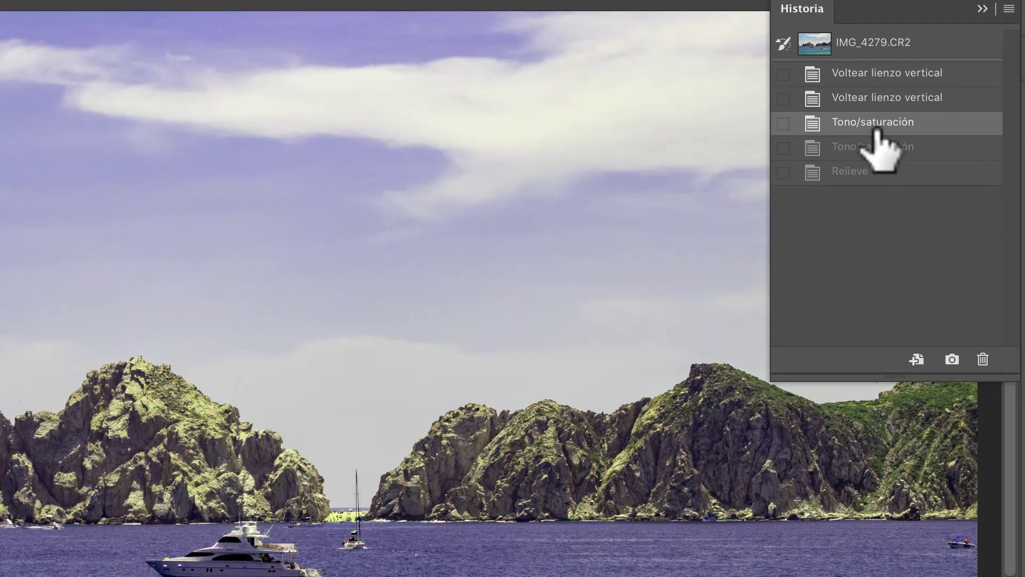
click(872, 147)
click(875, 173)
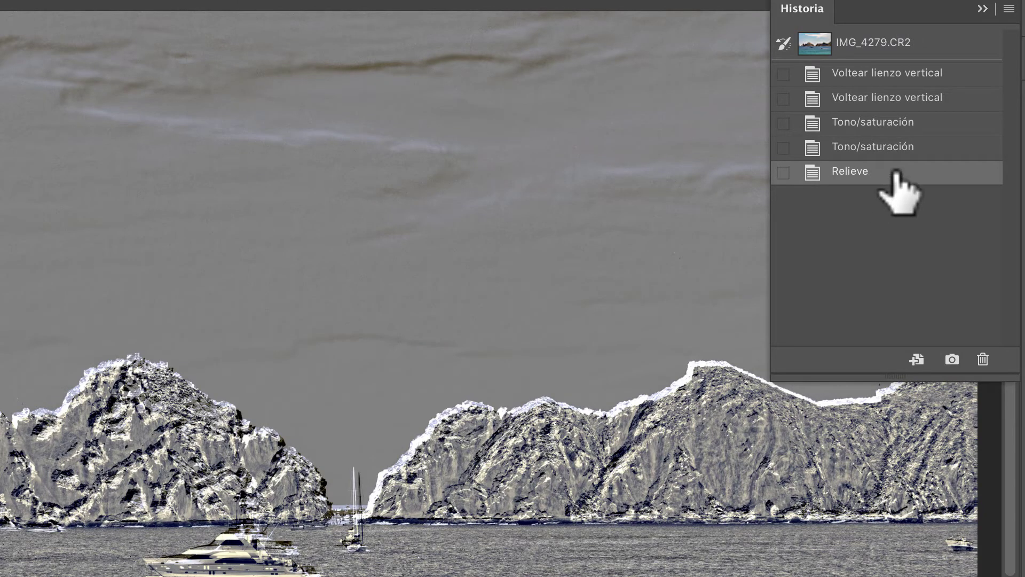
click(873, 48)
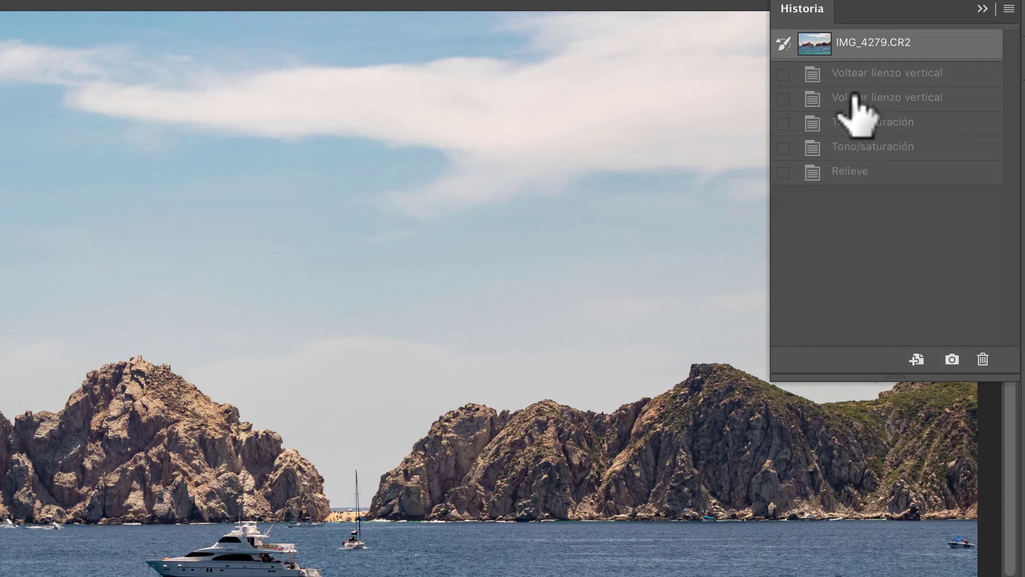
- Revisit the second flip and purple hue states, then go back to the IMG_4279.CR2 snapshot
click(855, 98)
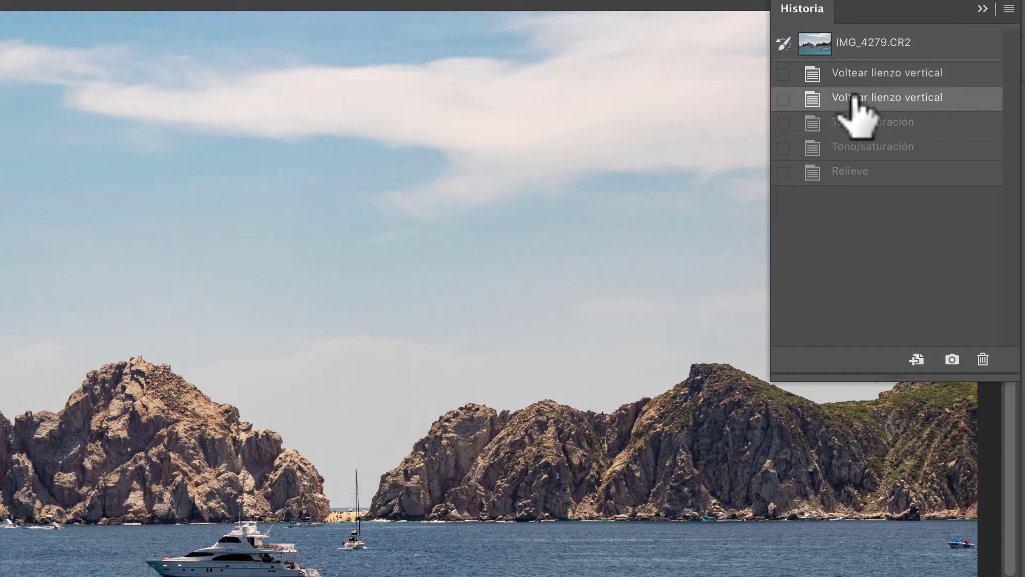
click(854, 124)
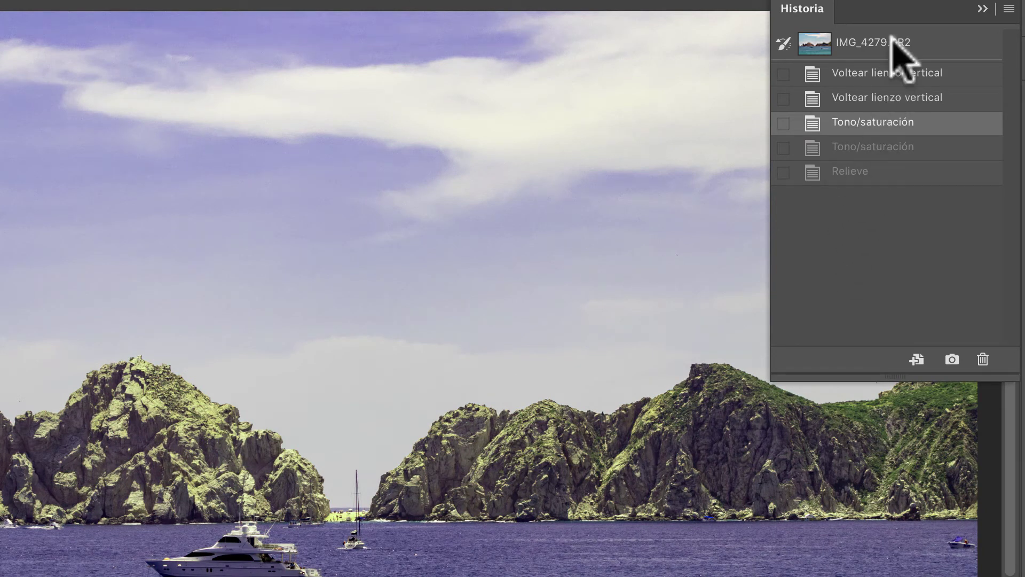
click(873, 47)
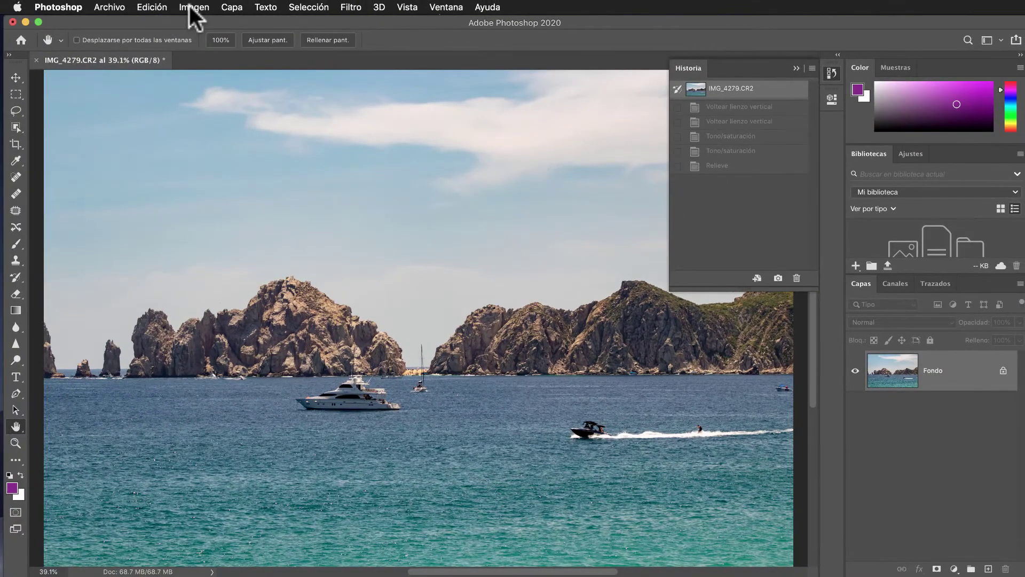
- Convert the original photo to grayscale with default Blanco y negro settings
click(193, 7)
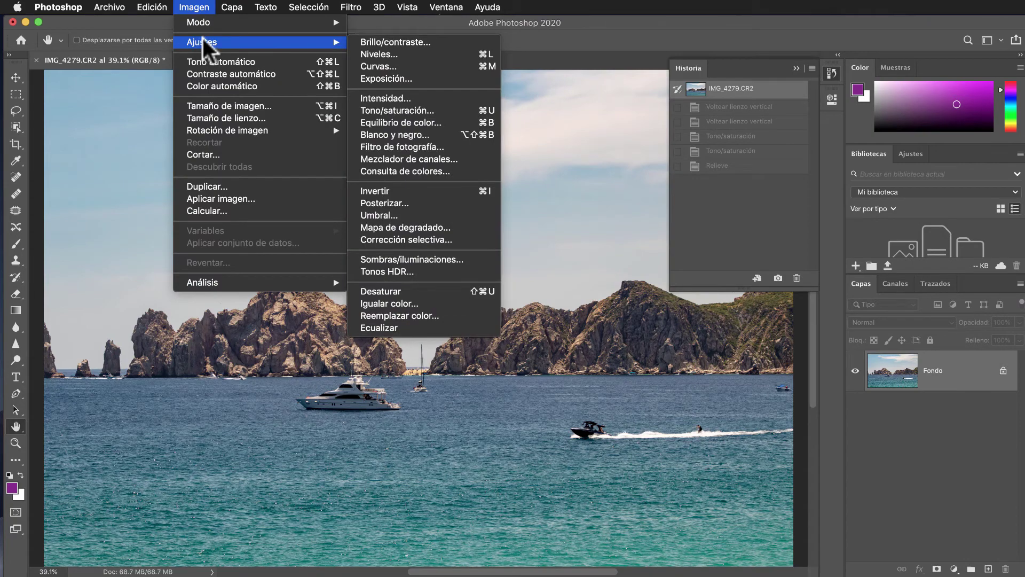
mouse_move(256, 42)
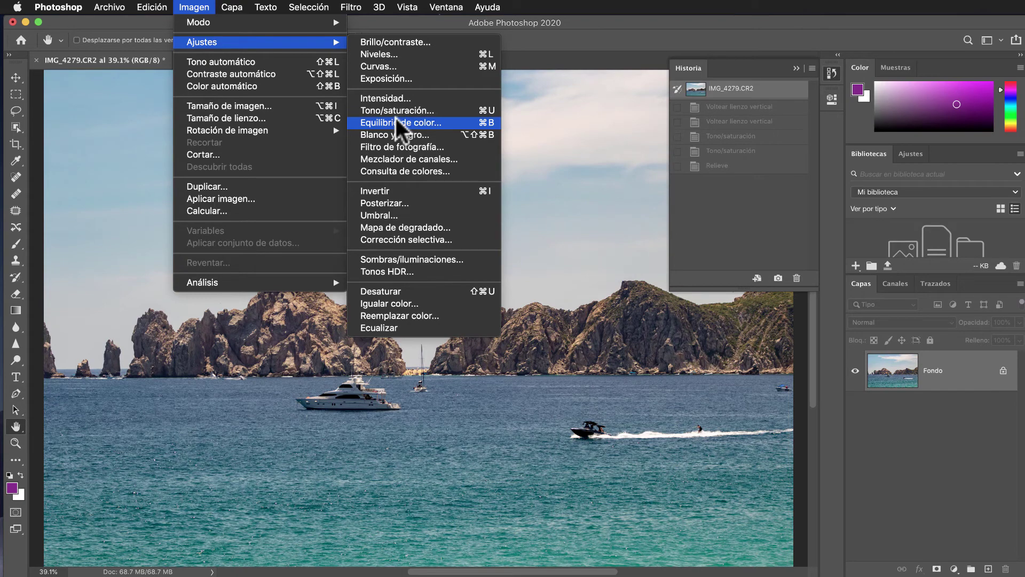
click(396, 132)
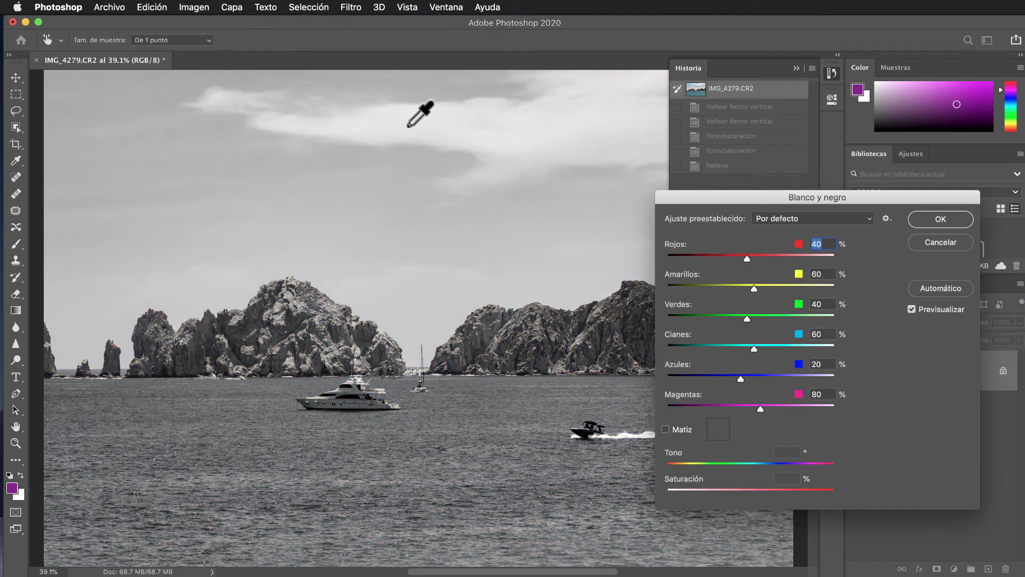
mouse_move(710, 196)
mouse_down()
mouse_move(414, 196)
mouse_move(15, 93)
mouse_up()
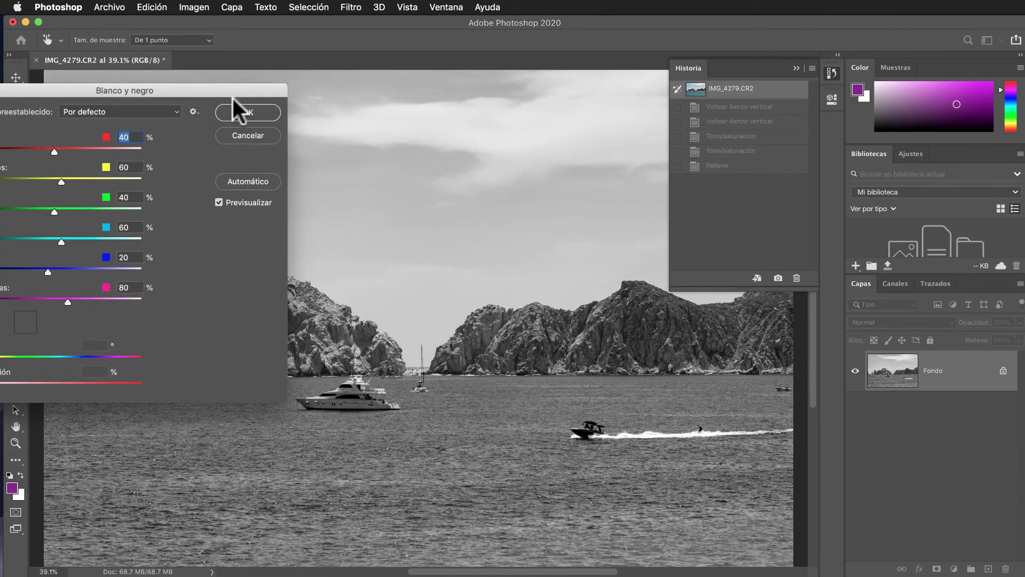
drag(233, 97, 330, 96)
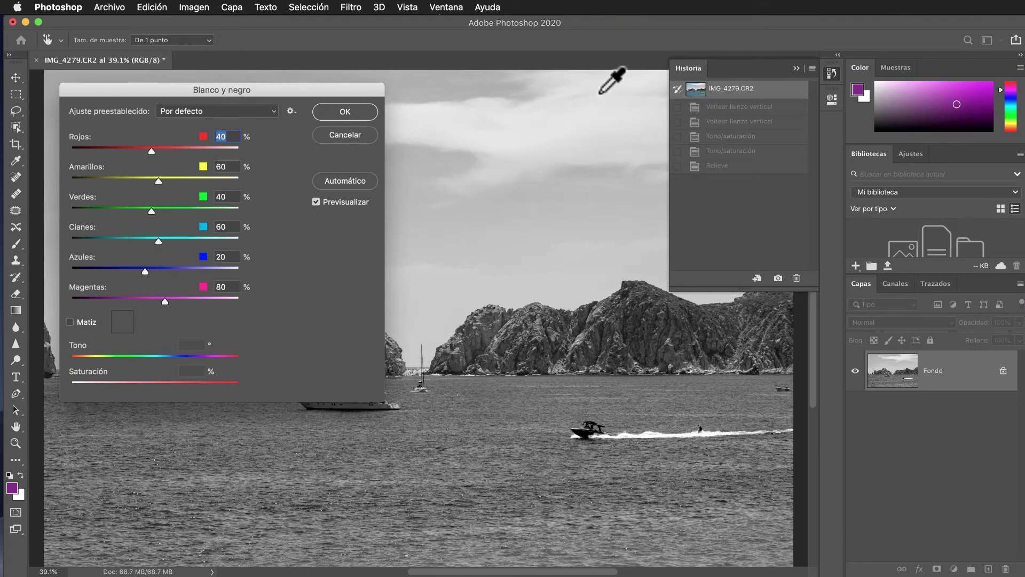
click(342, 113)
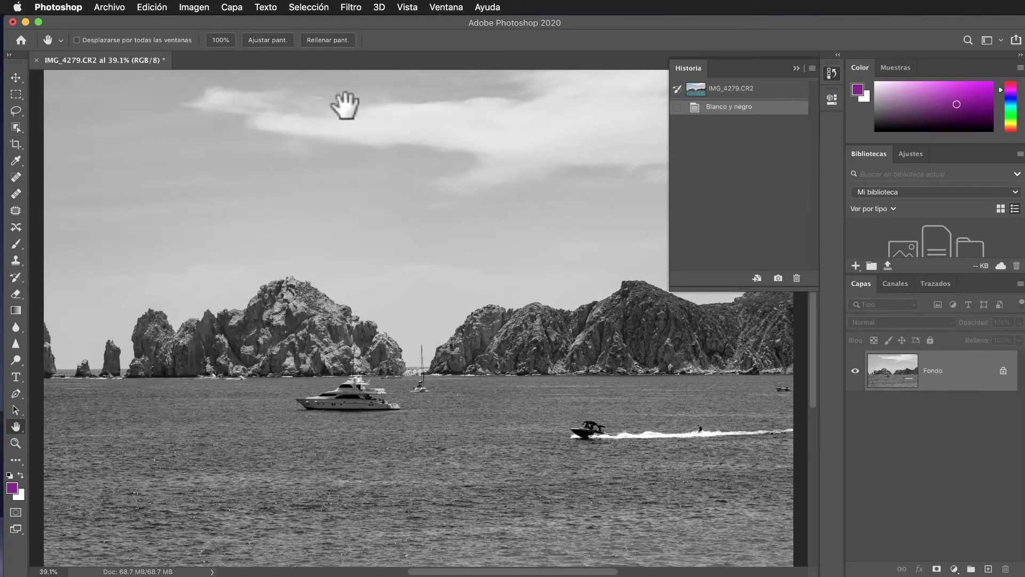